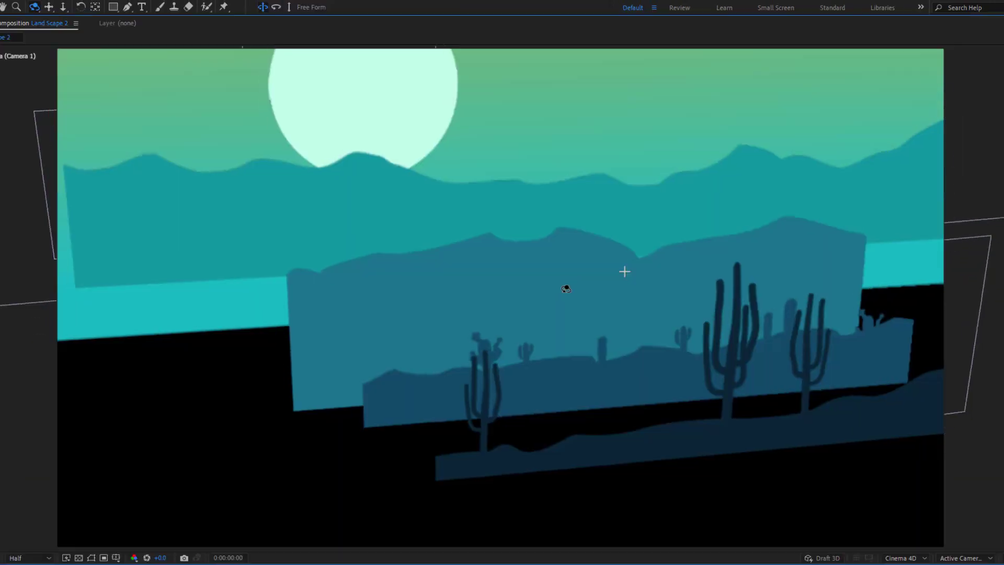
Orbit the finished 3D landscape to preview its parallax, then open the Land Scape composition
drag(567, 287, 625, 272)
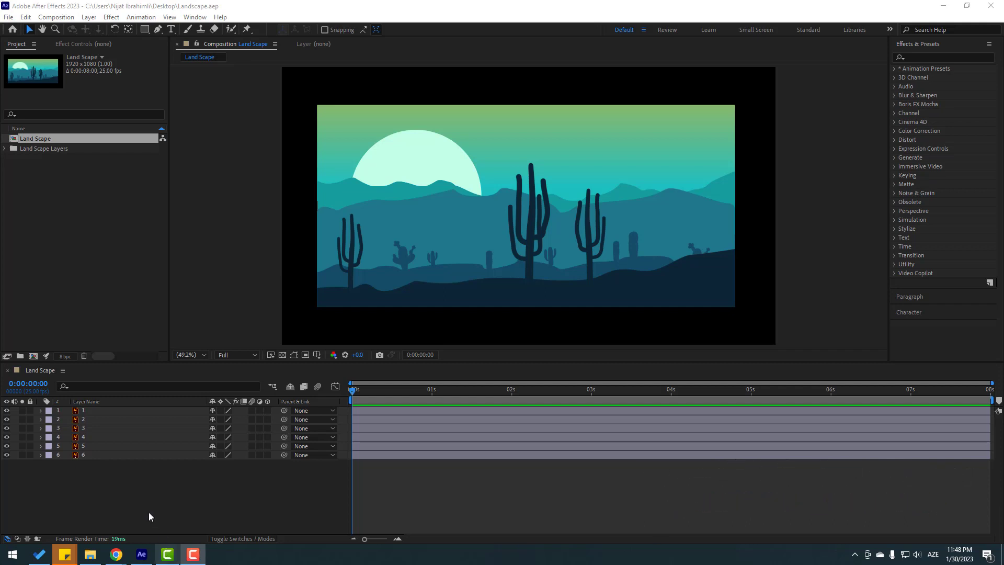
Enable 3D on all six landscape layers and set the viewer resolution to Quarter
drag(68, 493, 95, 407)
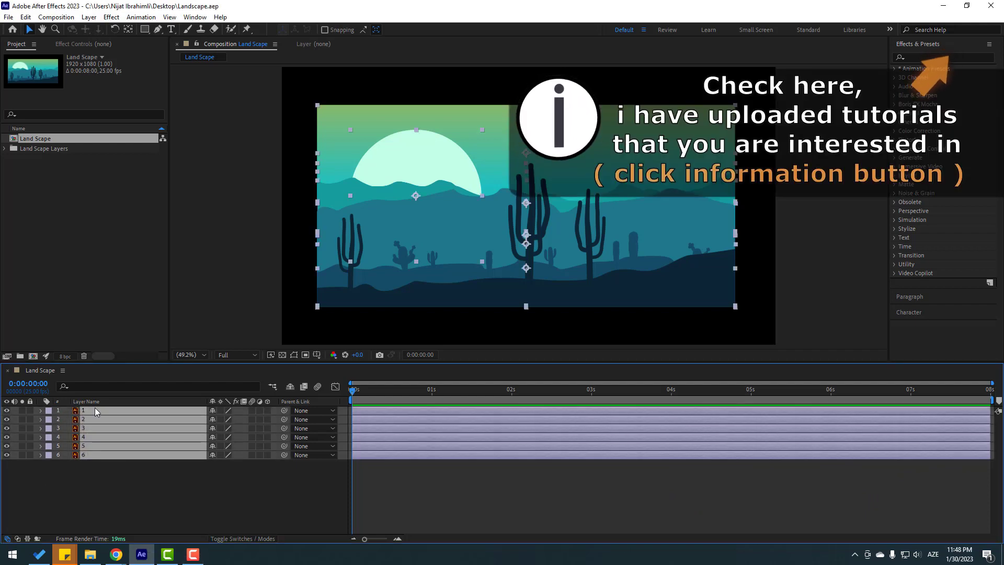
click(267, 410)
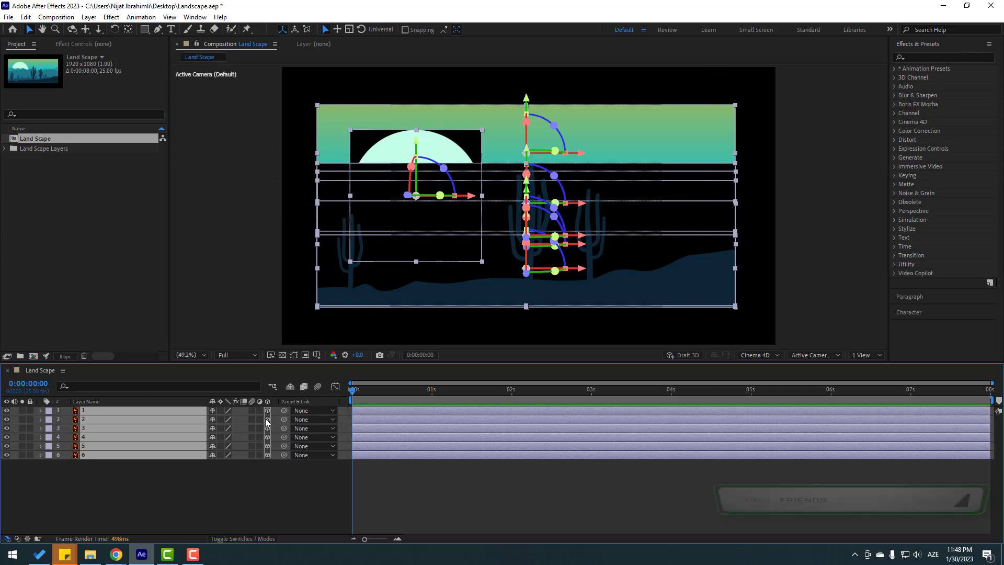
click(240, 355)
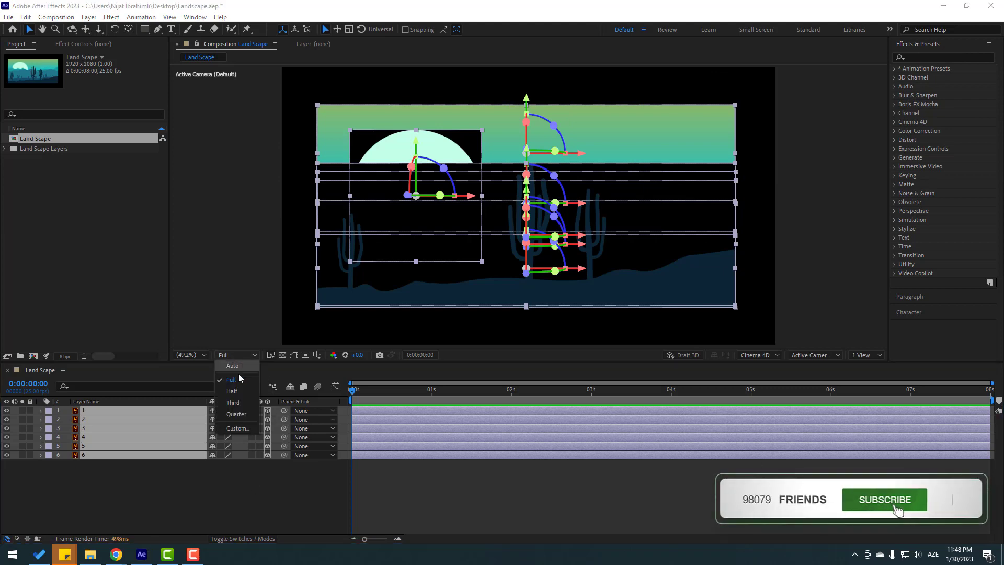
click(234, 414)
click(157, 496)
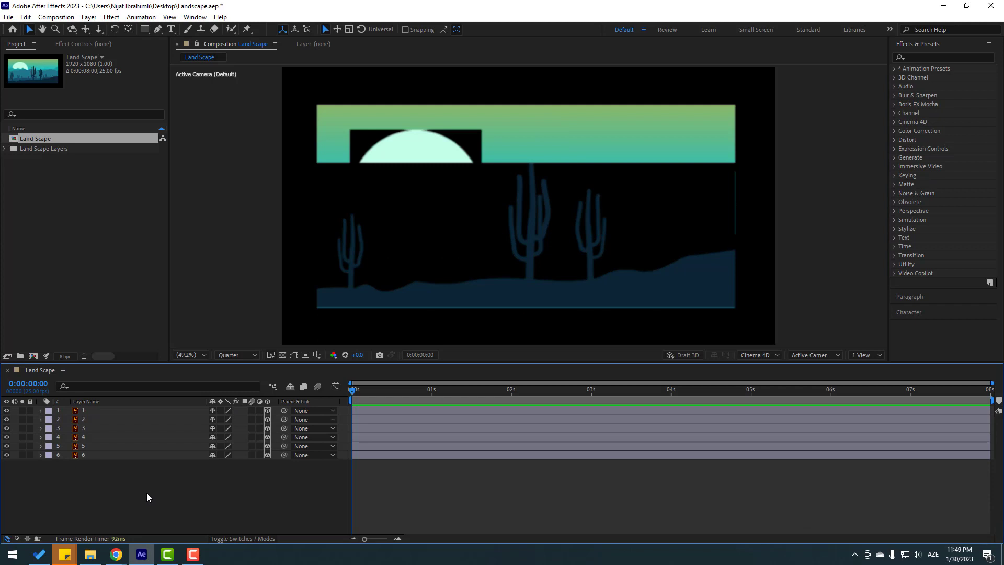
Add a new 50mm camera layer, Camera 1, to the composition
right_click(148, 494)
mouse_move(183, 370)
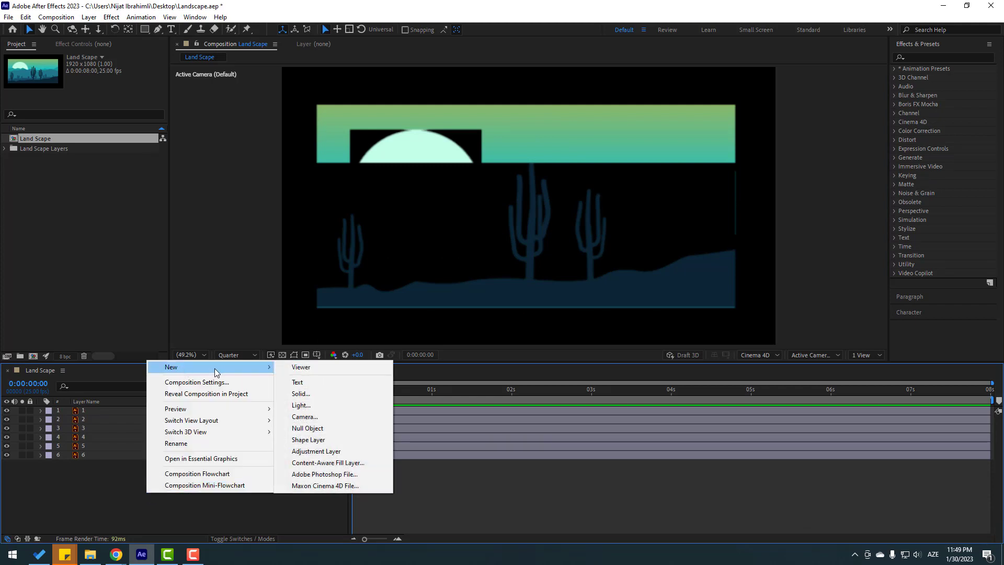
click(328, 416)
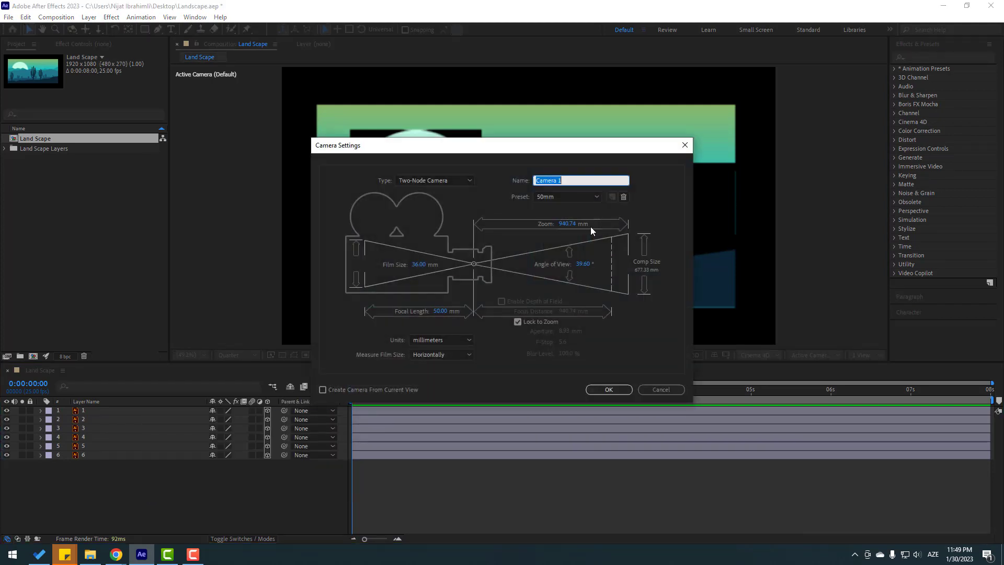
click(599, 392)
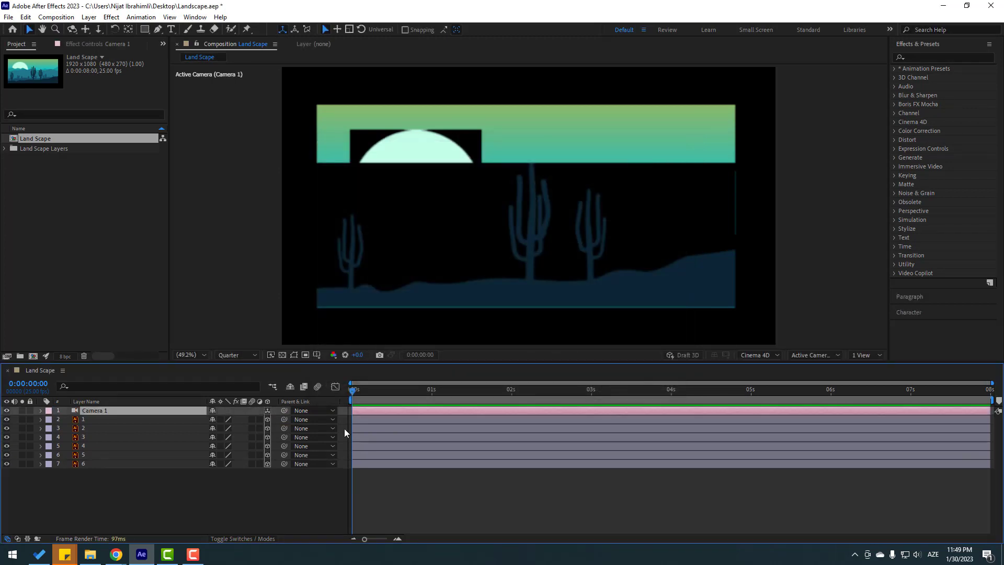
Use a 2 Views layout with the left view set to Top, zoomed out
click(866, 355)
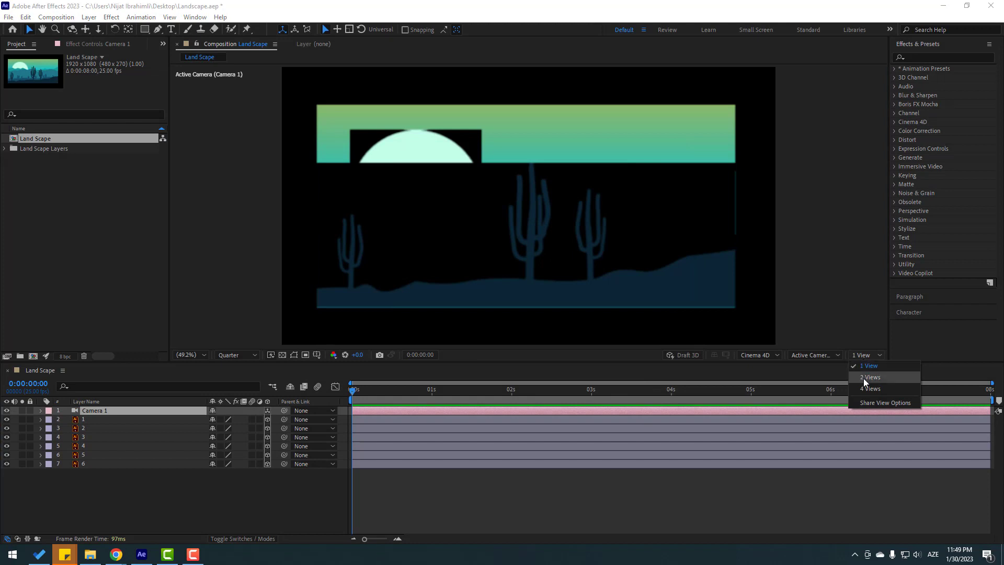
click(870, 377)
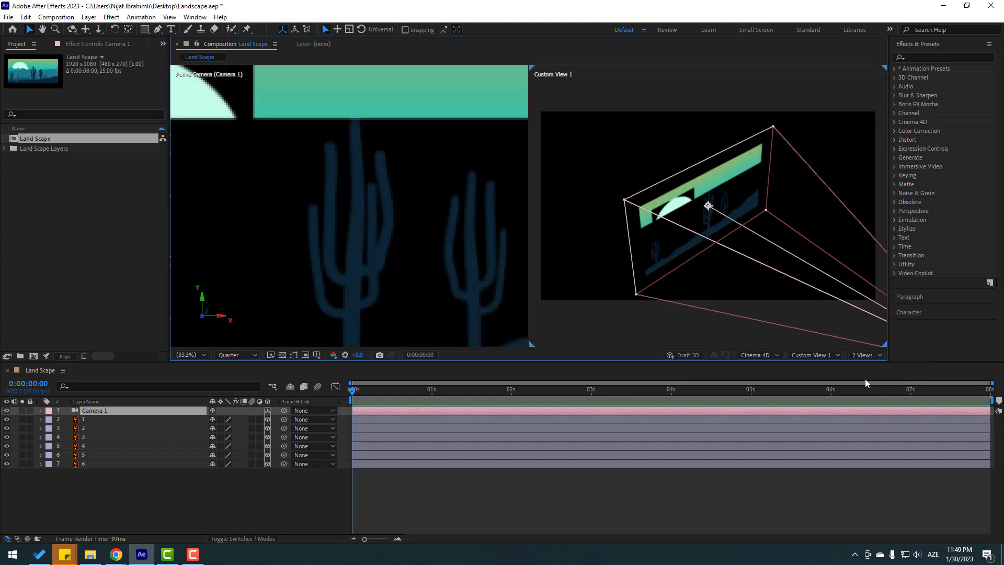
click(379, 169)
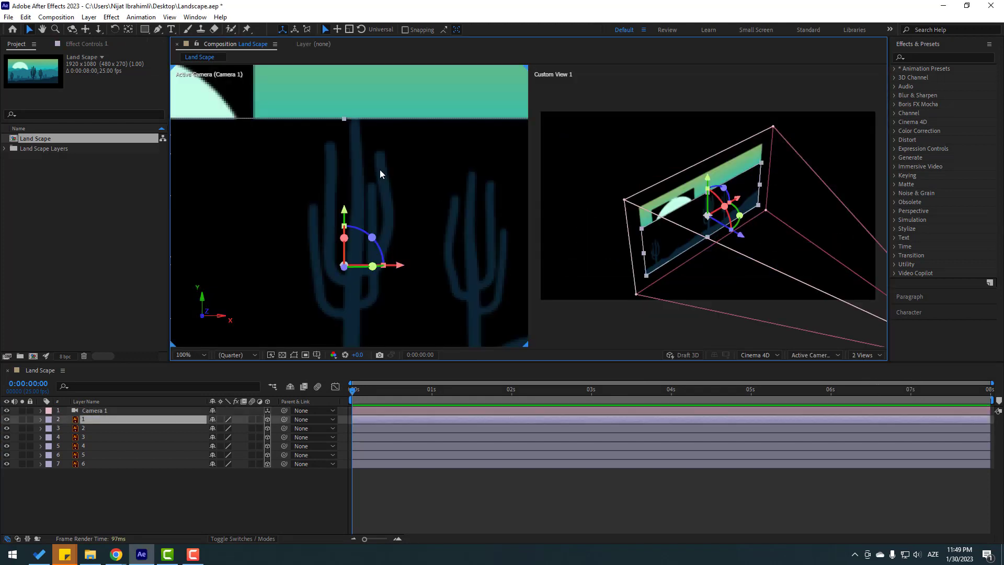
click(809, 356)
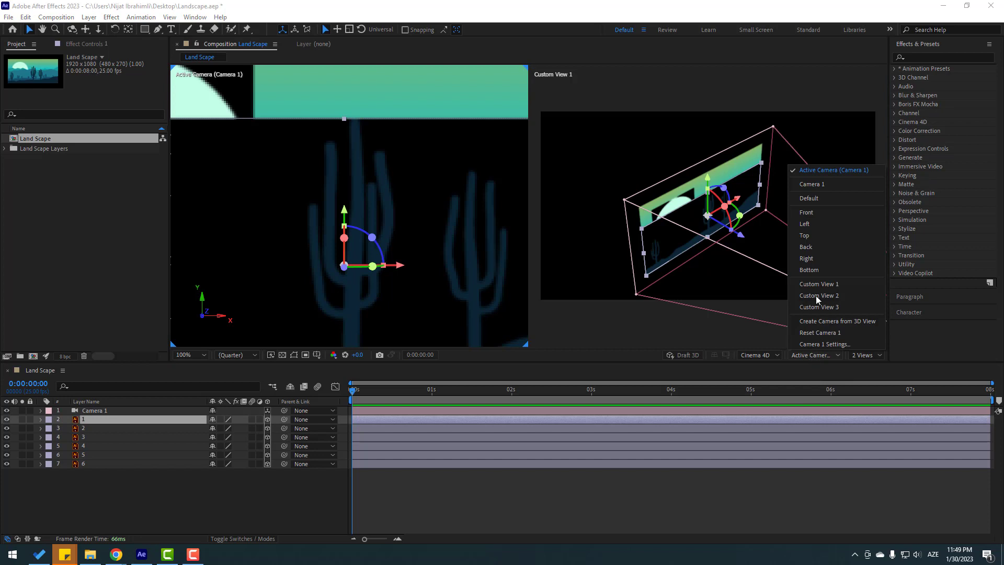
click(805, 236)
key(comma)
key(comma)
key(comma)
key(comma)
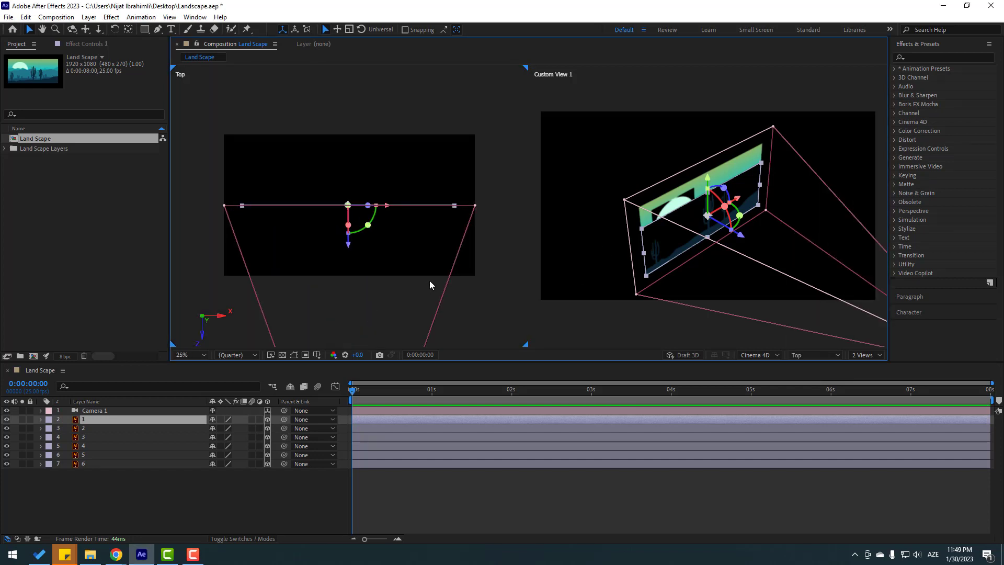
Push back layer 6 along Z until it sits at 8499
click(82, 464)
key(comma)
key(comma)
key(comma)
key(comma)
key(comma)
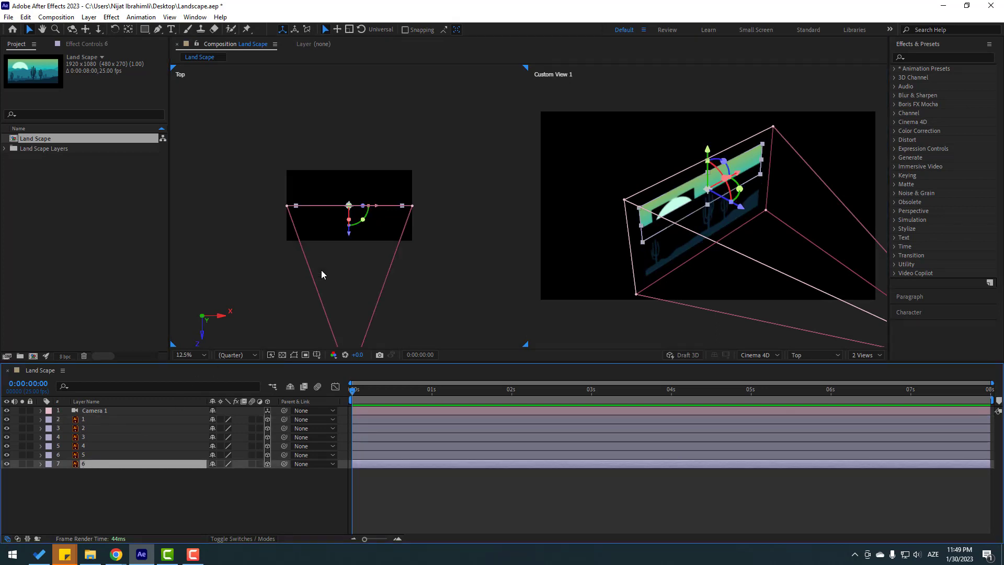
key(p)
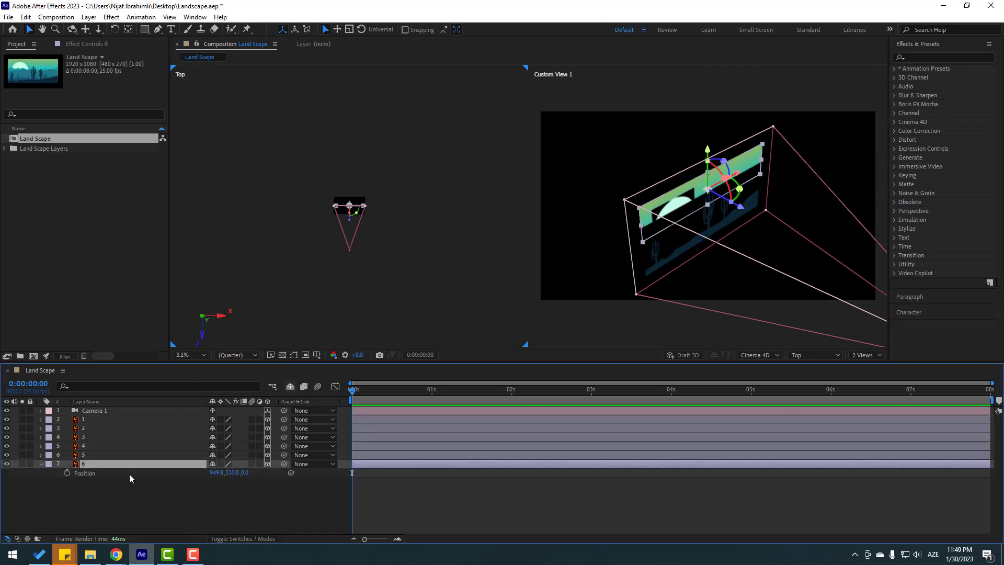
drag(246, 473, 695, 391)
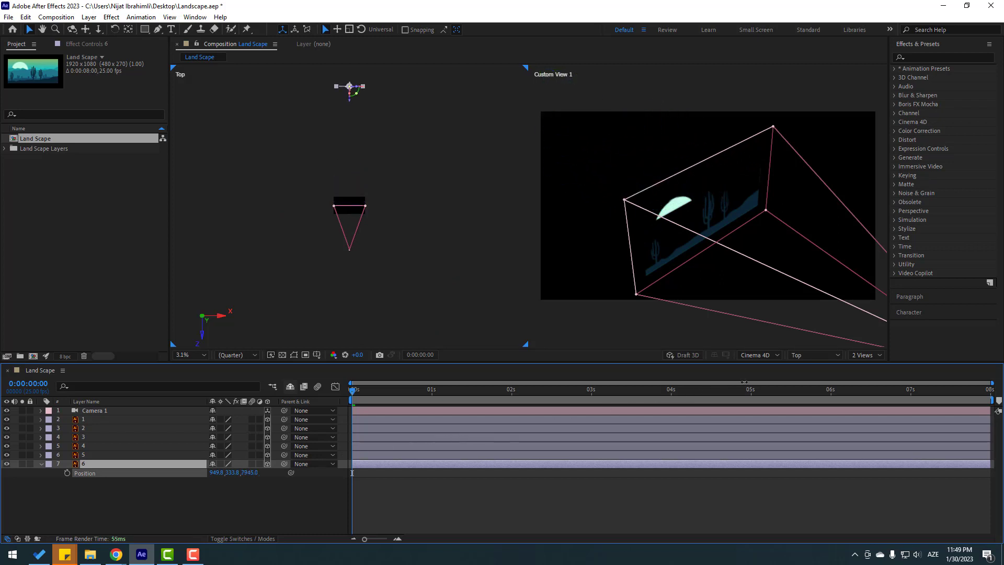
drag(411, 148, 412, 193)
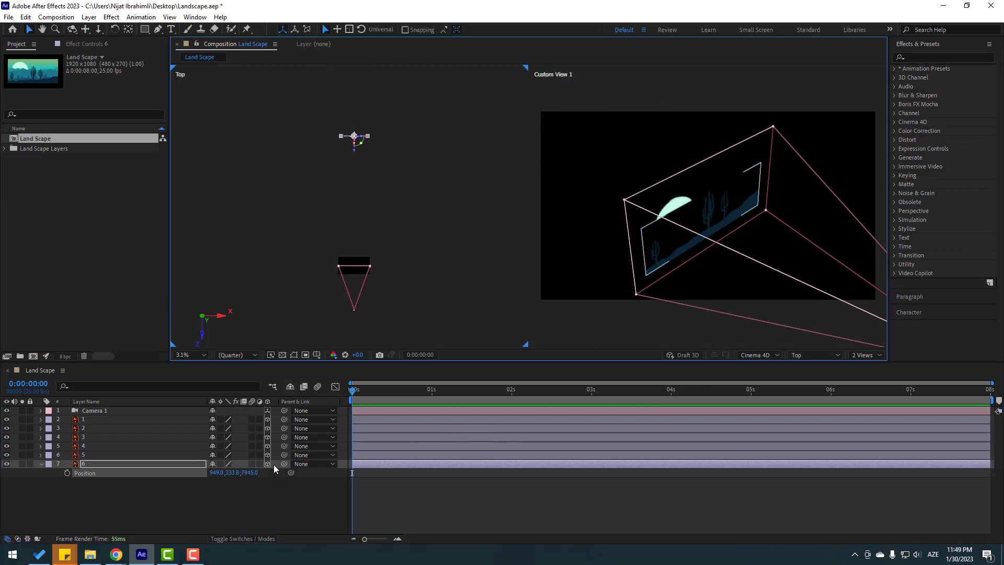
drag(253, 473, 486, 425)
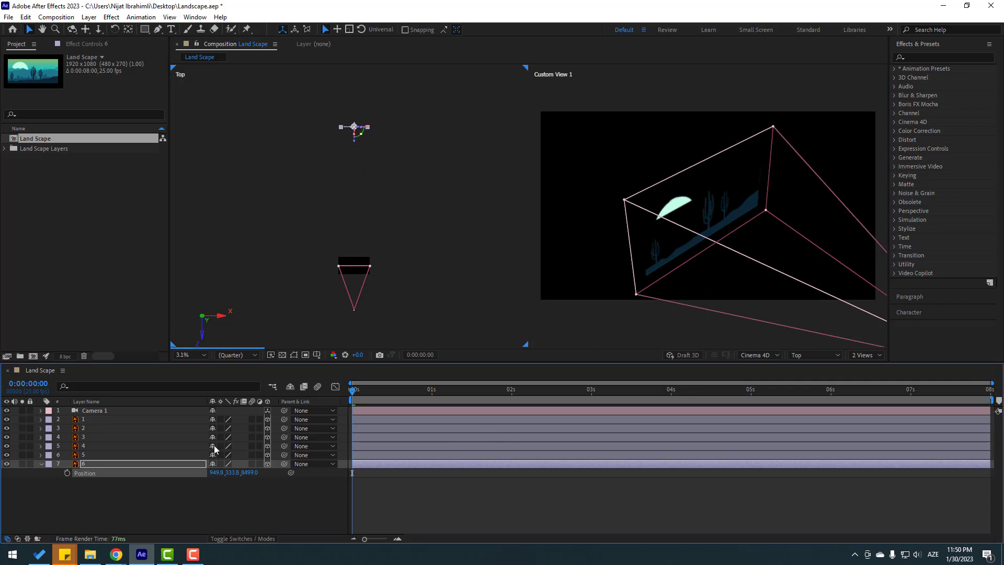
Push layers 5 and 4 back to Z positions 8147 and 6560
click(86, 456)
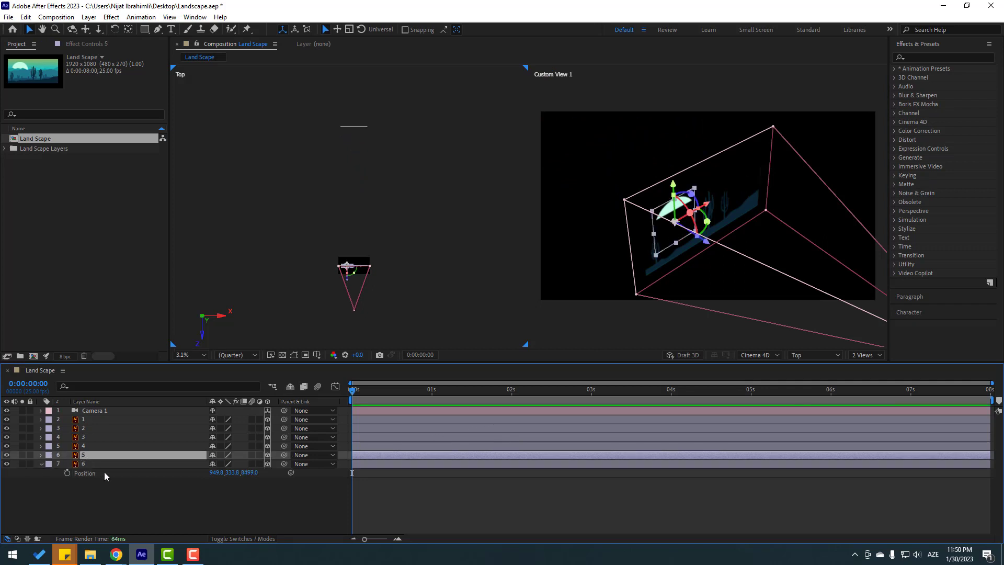
key(p)
drag(246, 466, 894, 360)
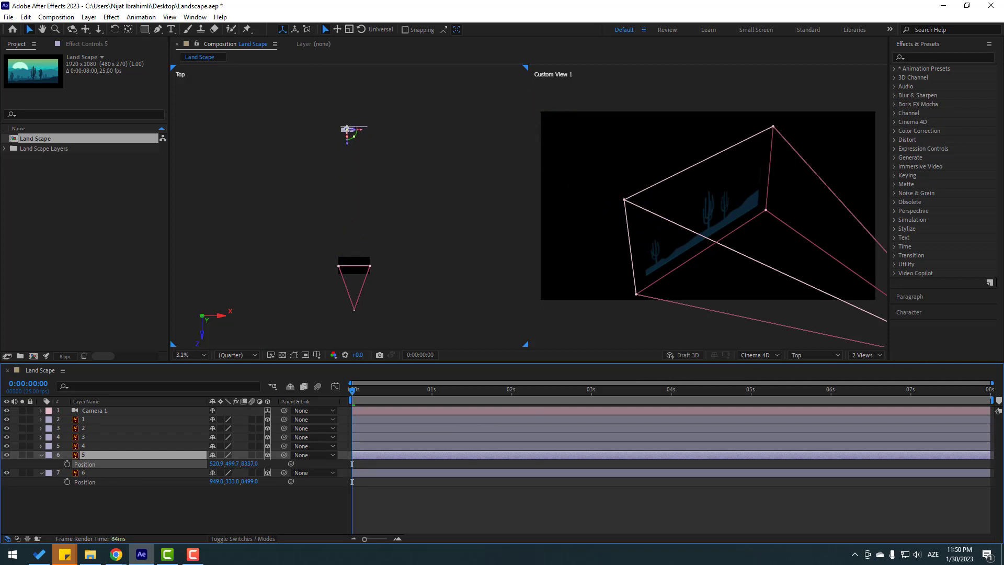
key(Return)
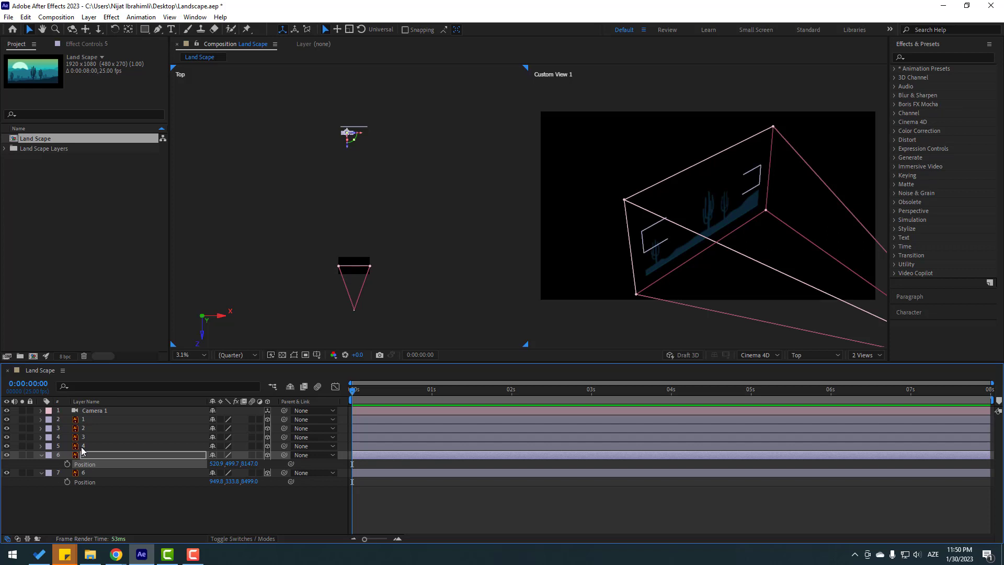
click(84, 447)
key(p)
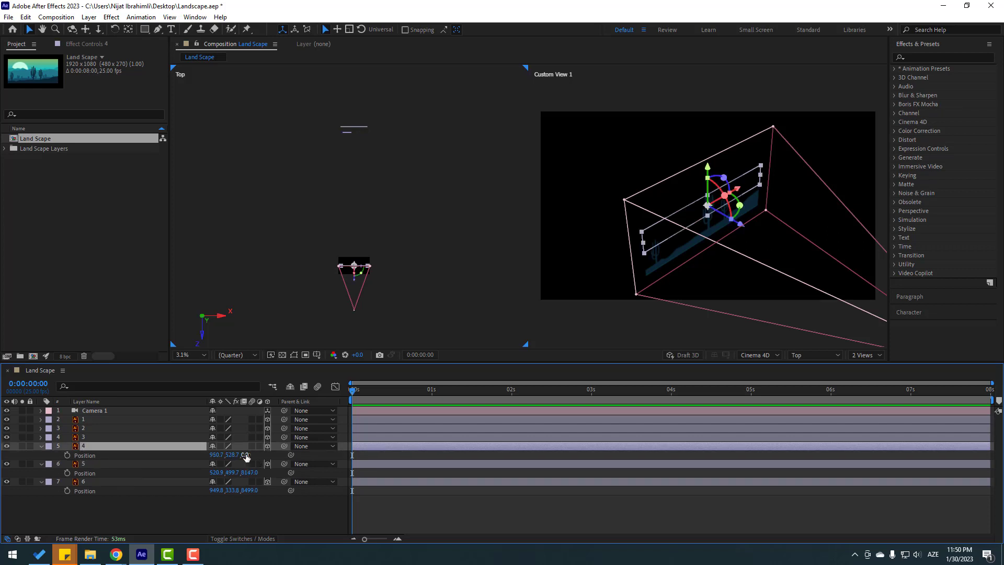
drag(246, 457, 540, 405)
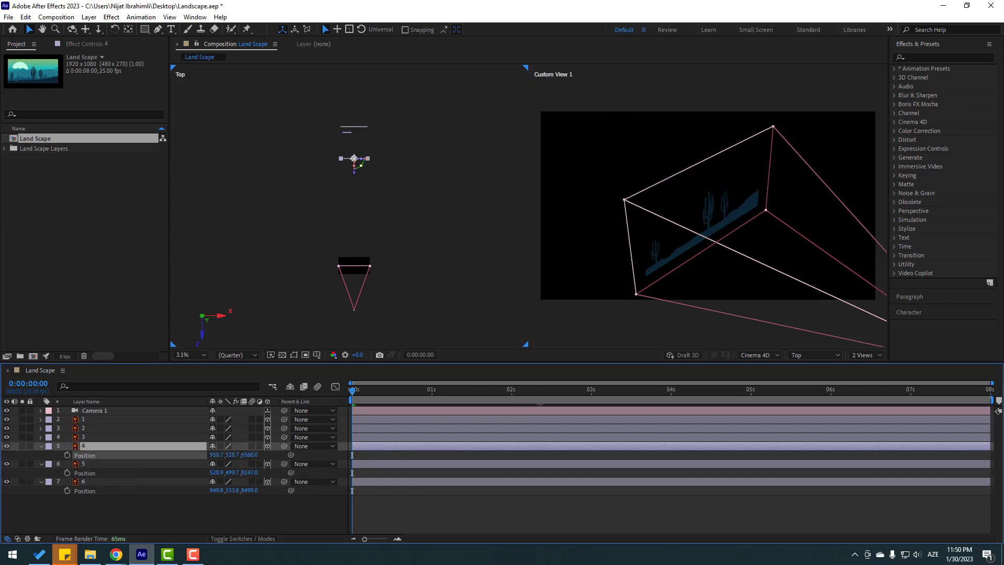
key(Return)
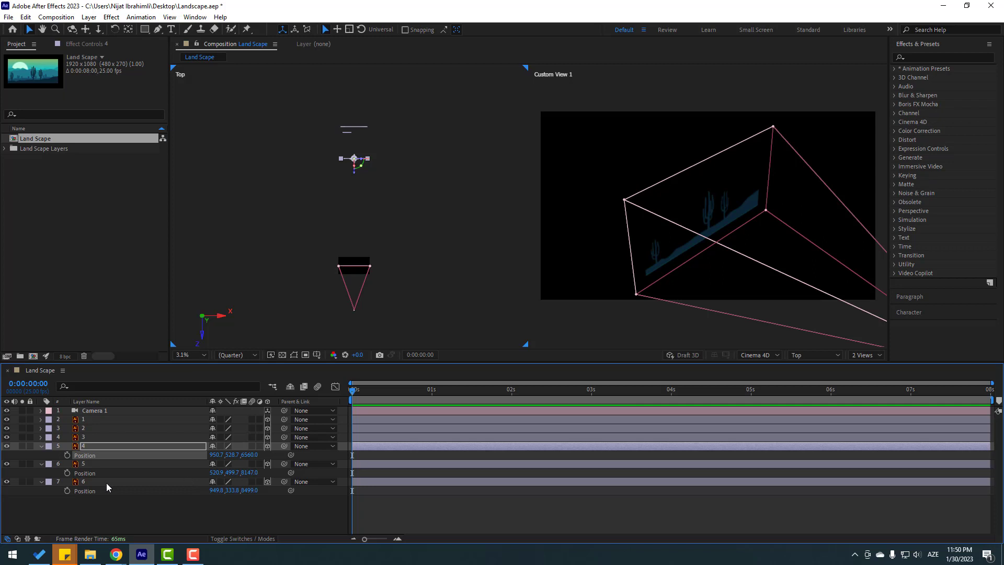
Push layers 3, 2 and 1 back to Z positions 4860, 3190 and 1720
click(84, 438)
key(p)
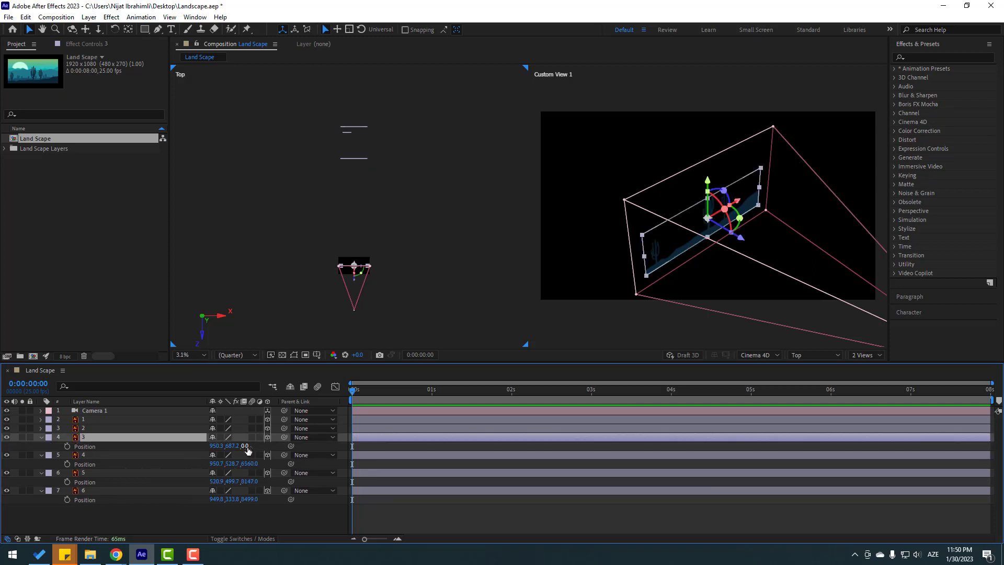
drag(245, 446, 452, 412)
key(Return)
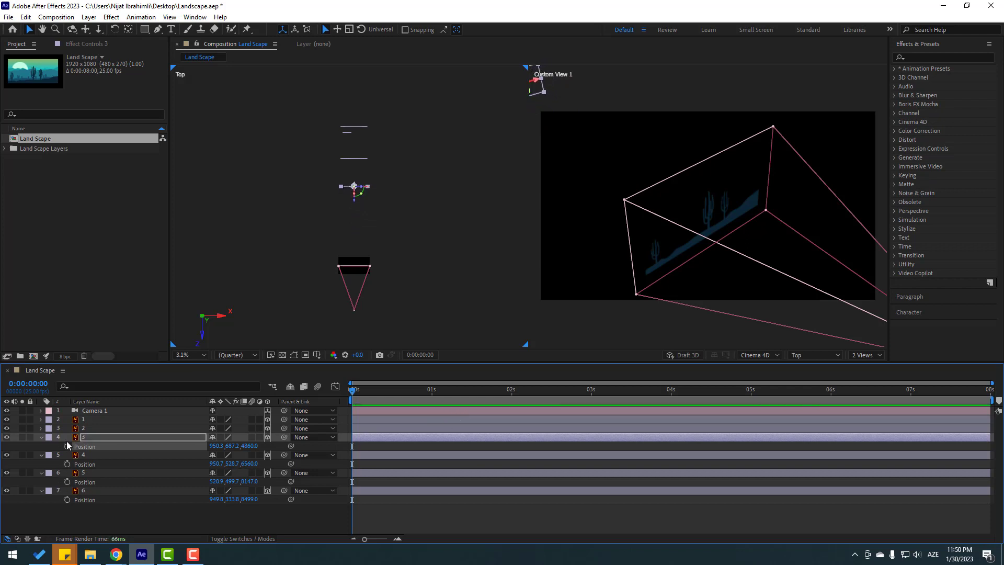
click(86, 431)
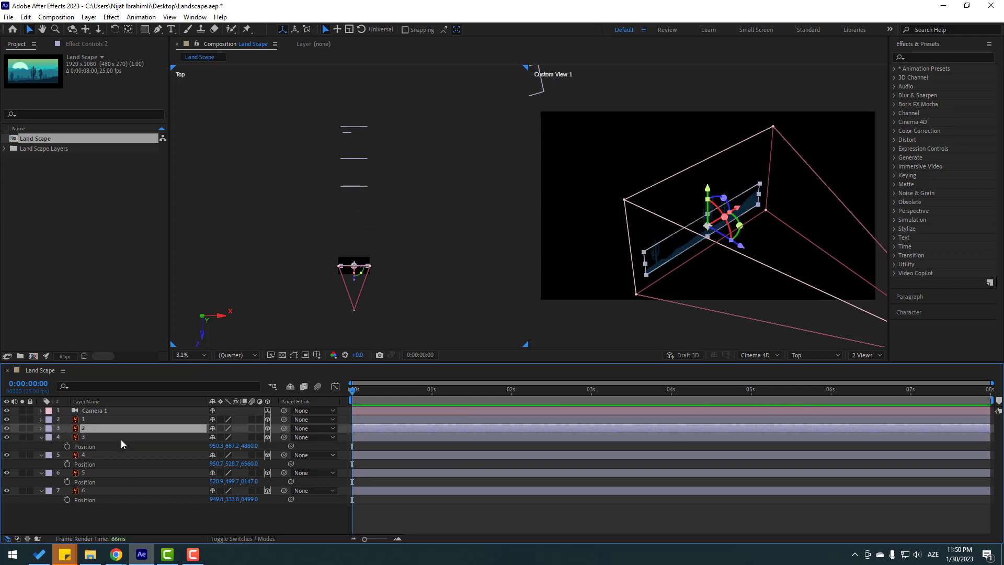
key(p)
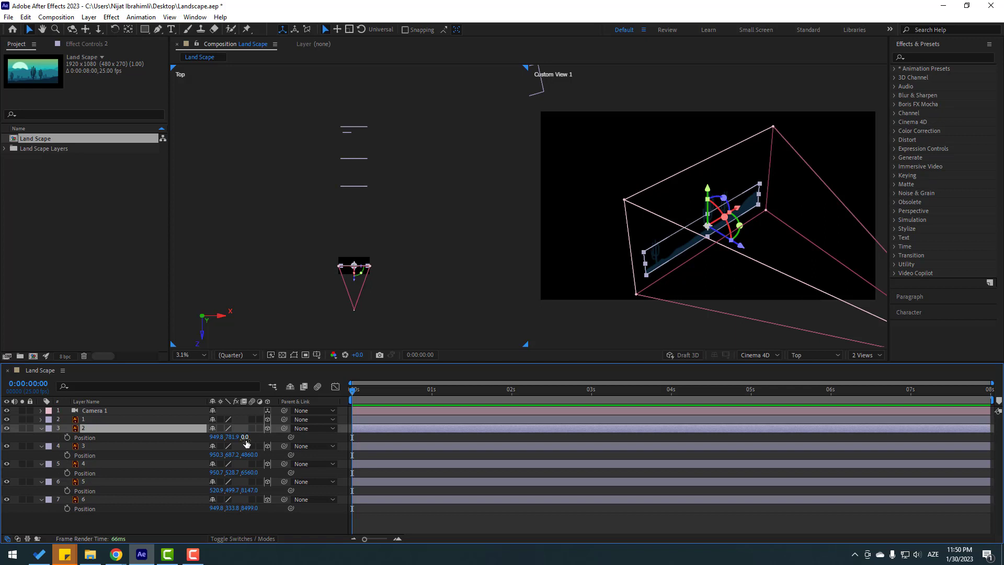
drag(246, 442, 400, 418)
click(87, 420)
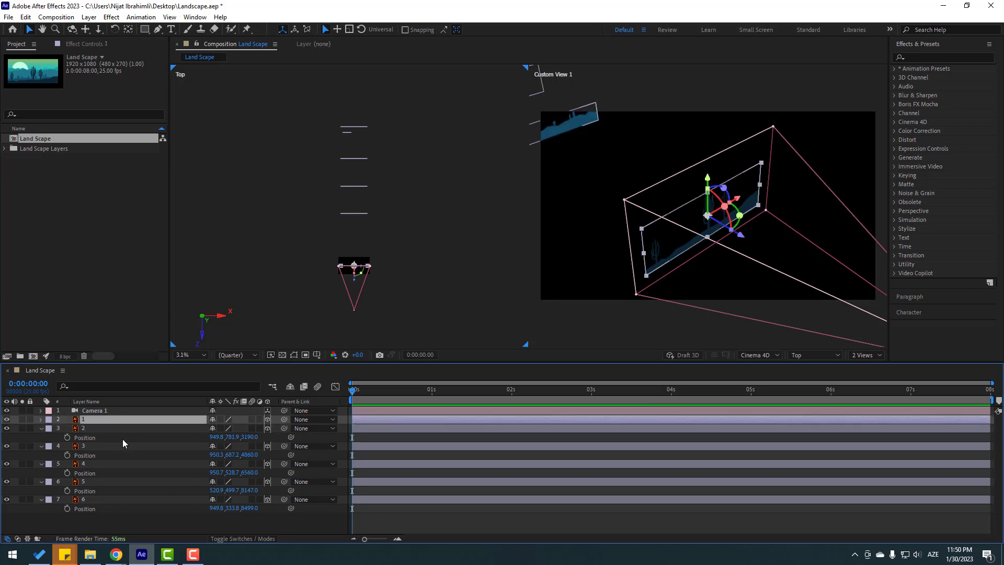
key(p)
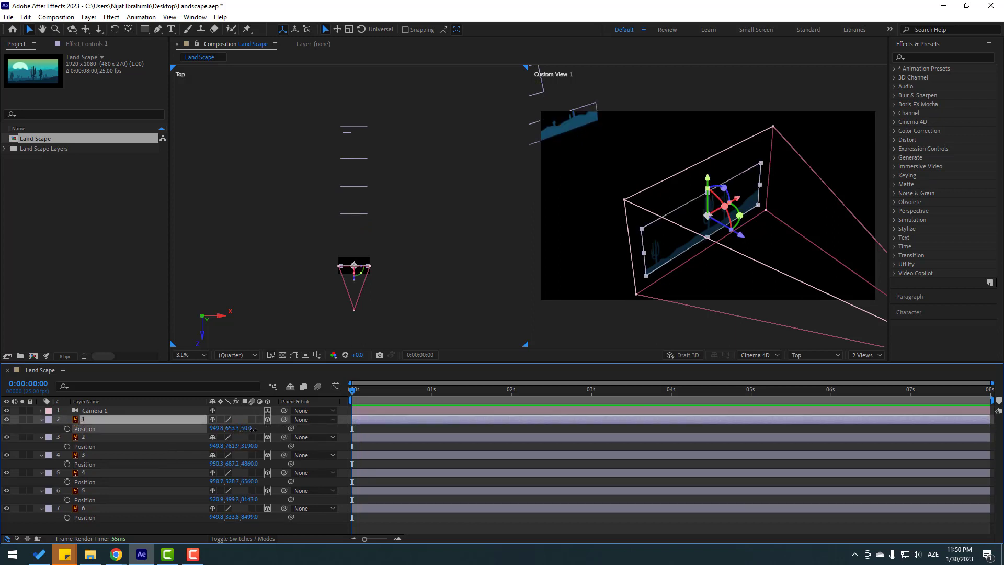
drag(244, 428, 319, 428)
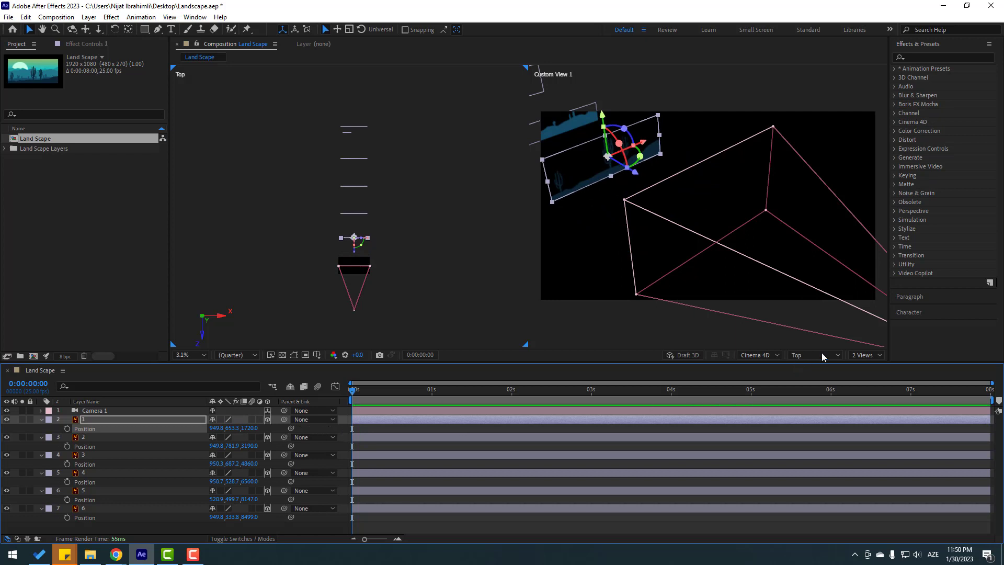
Switch the viewer to 1 View and select all six landscape layers
click(859, 355)
click(865, 367)
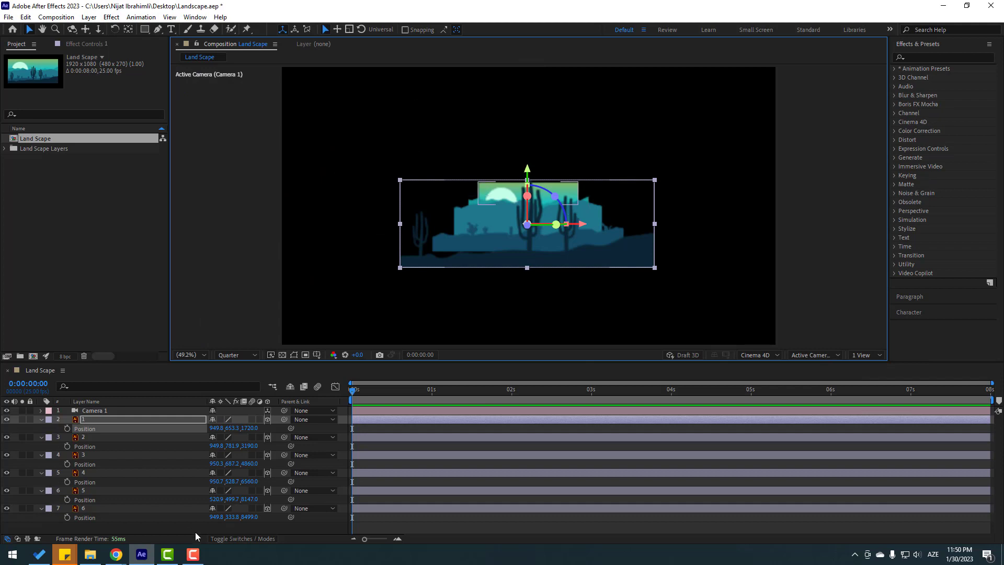
drag(109, 532, 119, 425)
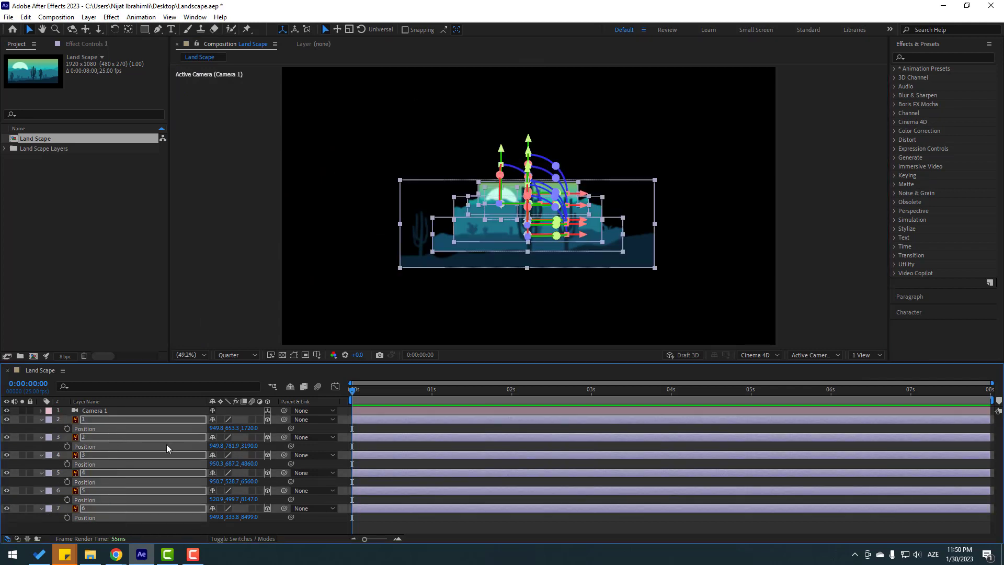
Show Scale and enlarge sky layer 6 to 1111% to fill the frame
key(s)
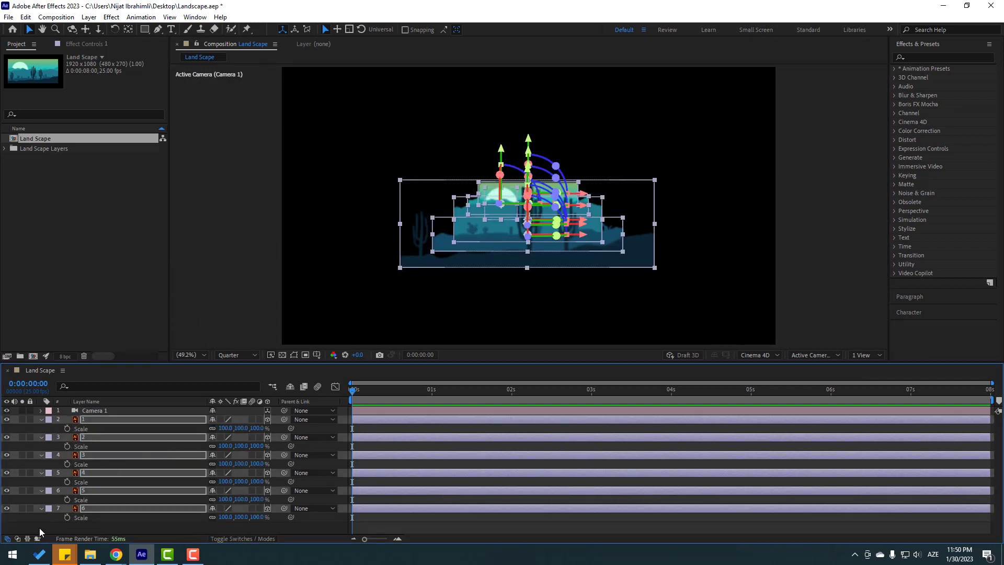
key(F2)
click(174, 510)
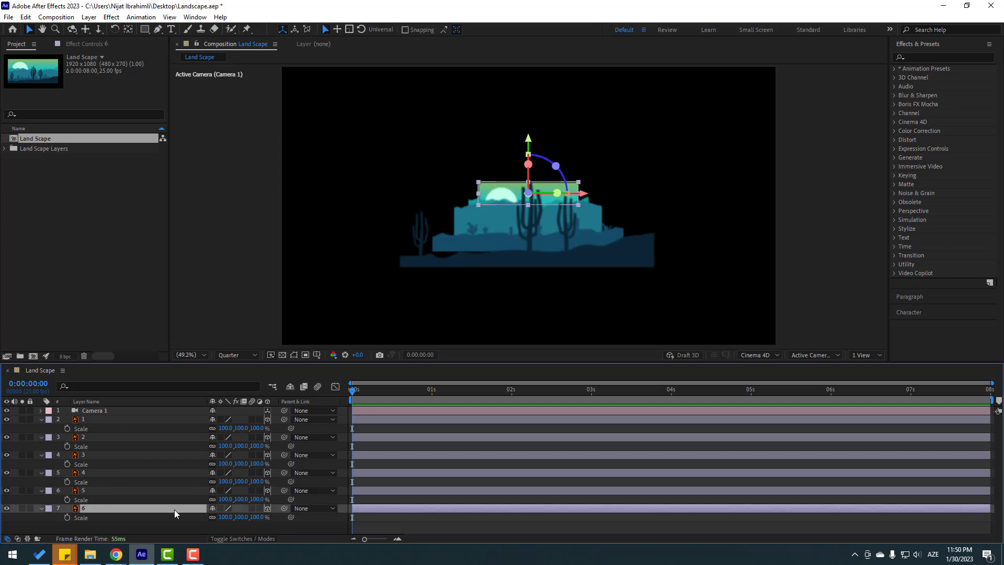
drag(222, 517, 669, 382)
click(90, 512)
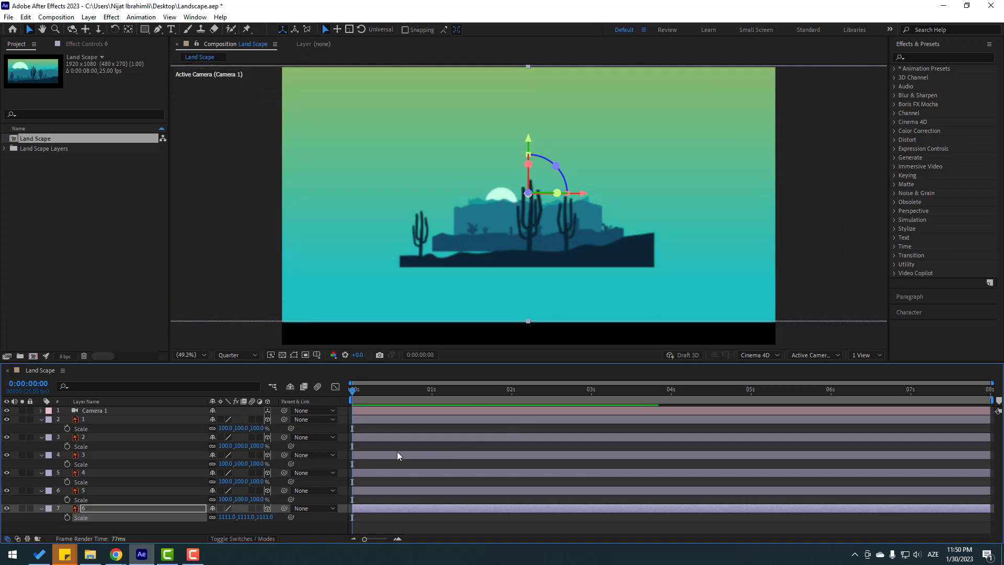
Scale layers 5, 4 and 3 up to 418, 422 and 338%
click(88, 491)
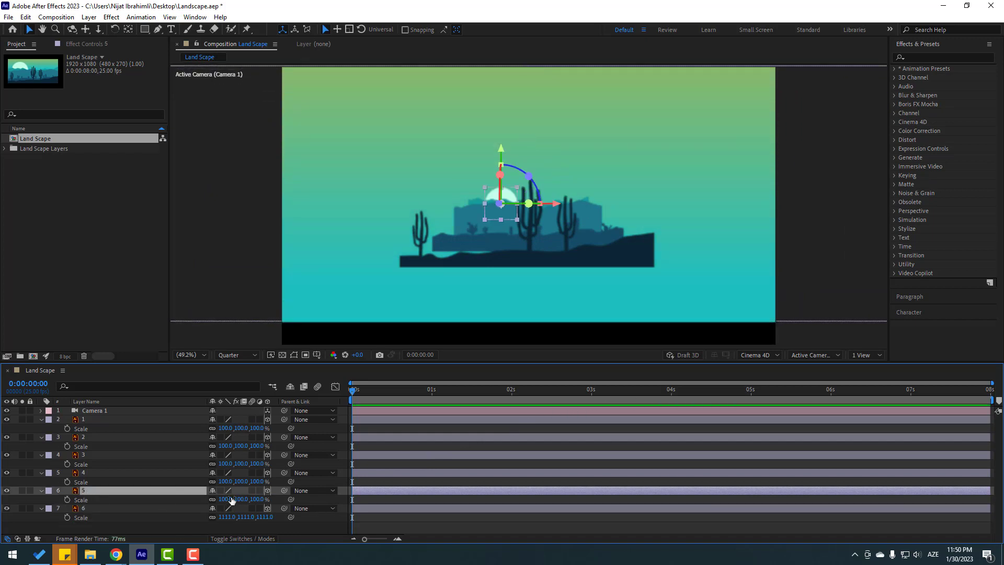
drag(232, 500, 357, 466)
click(97, 472)
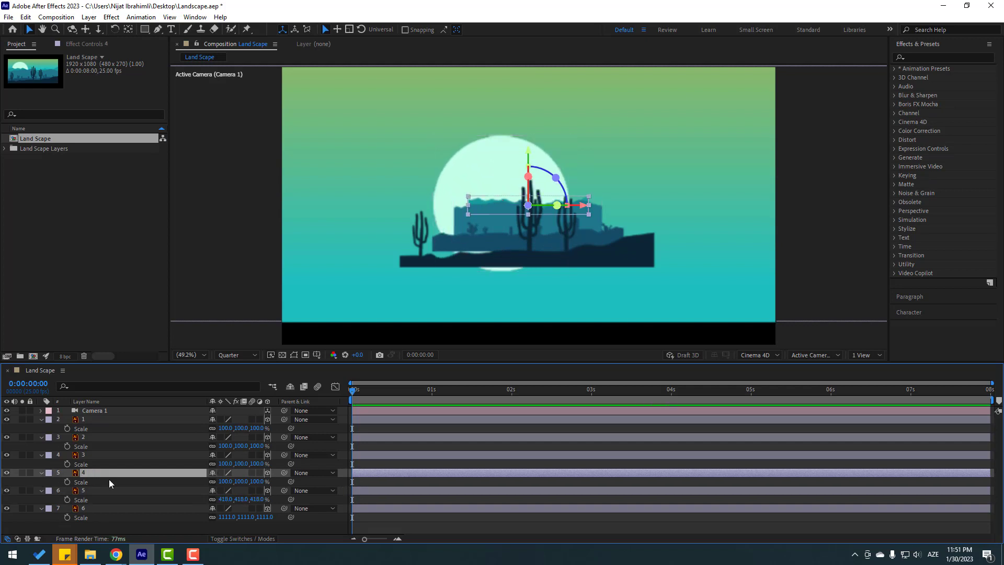
drag(225, 481, 345, 467)
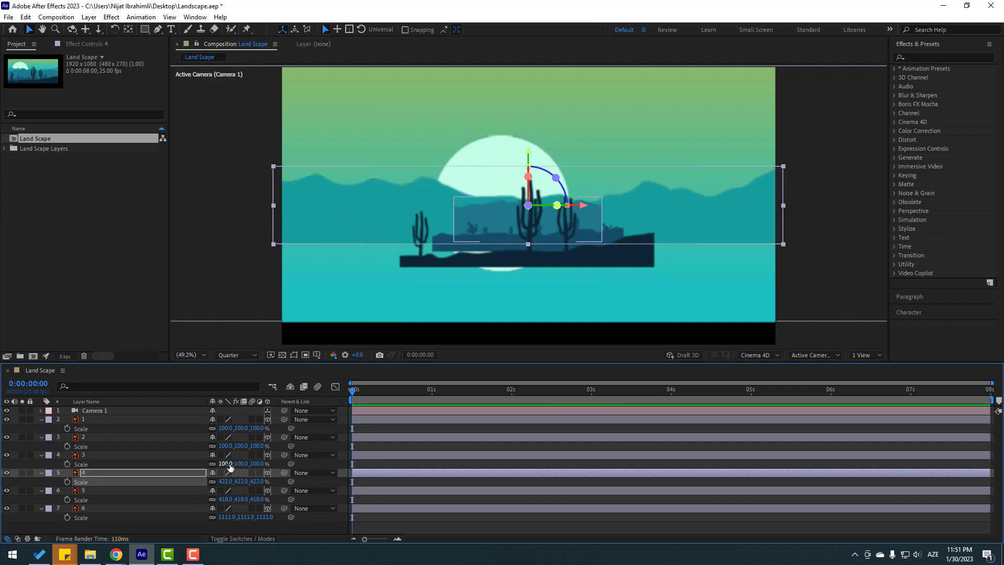
click(90, 455)
drag(227, 464, 312, 443)
click(87, 438)
Scale cactus layer 1 to 244% and lower layers 1 and 2 in the frame
click(110, 419)
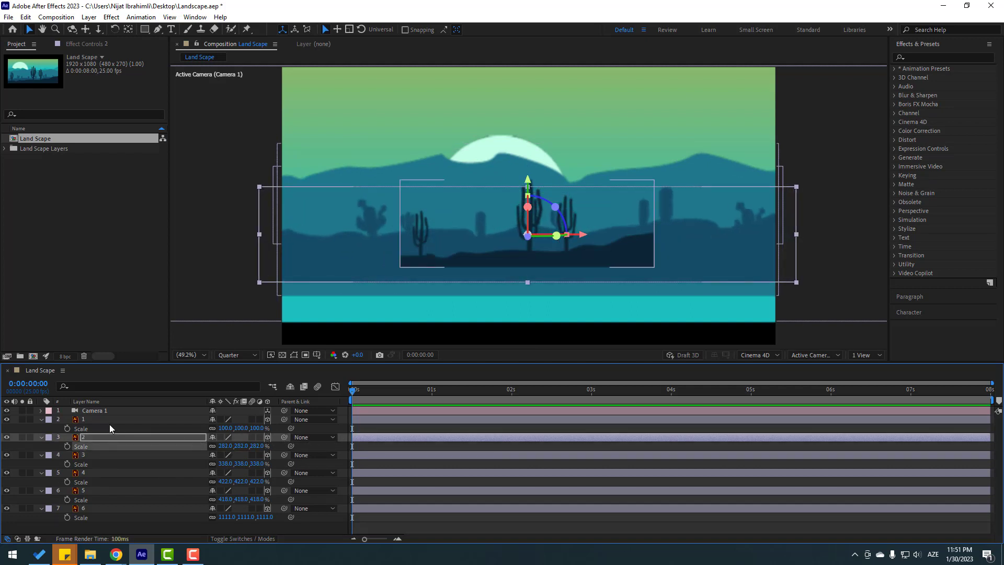
drag(231, 428, 296, 421)
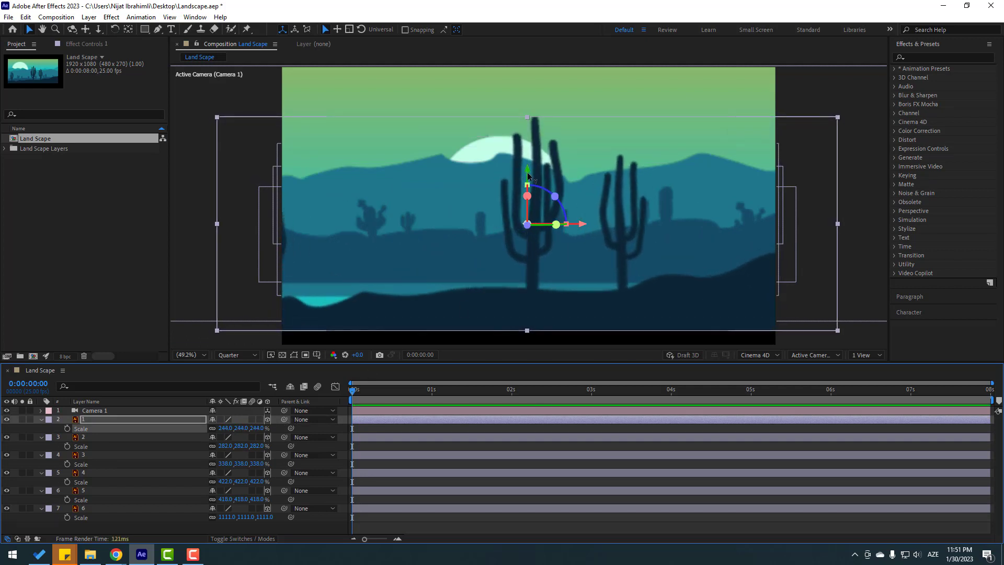
drag(528, 174, 528, 187)
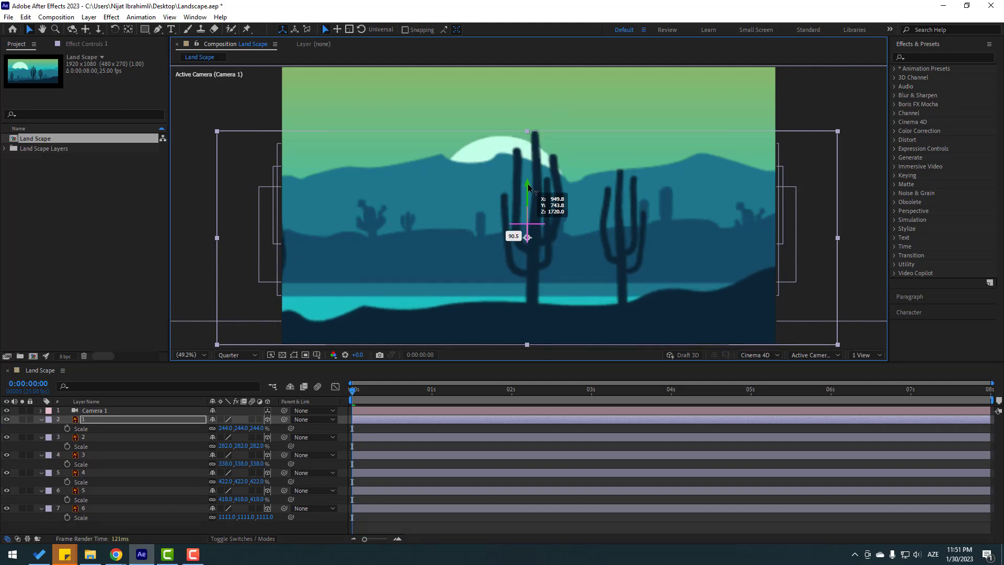
click(90, 439)
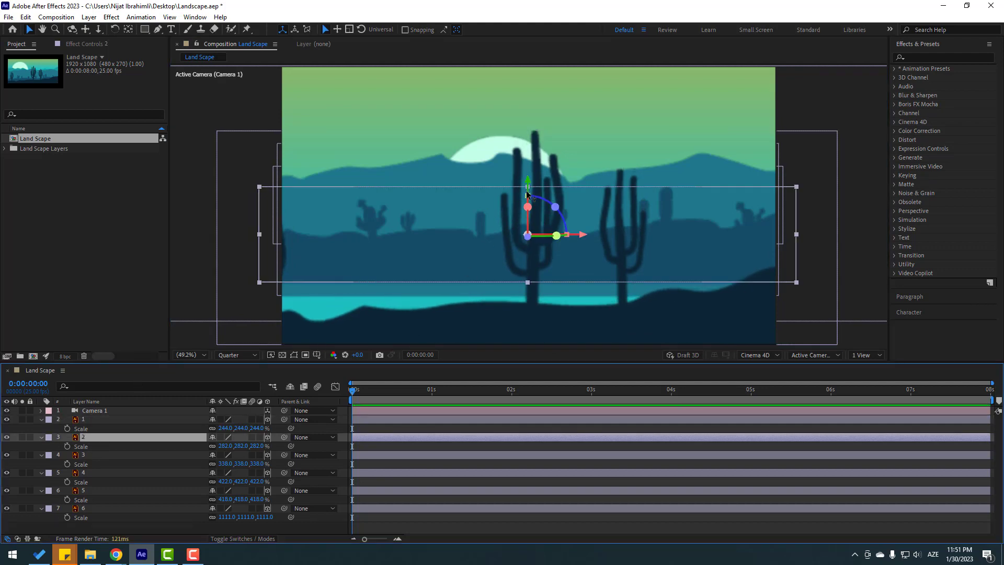
drag(527, 191, 527, 243)
Lower layer 3, raise mountains layer 4 slightly, and shift the moon left
click(87, 454)
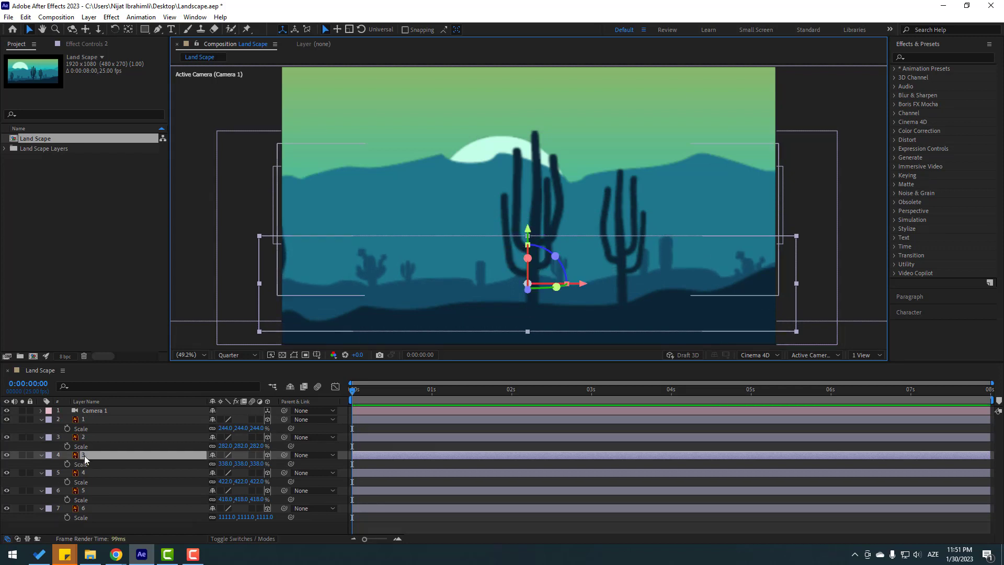
drag(523, 172, 526, 231)
click(82, 473)
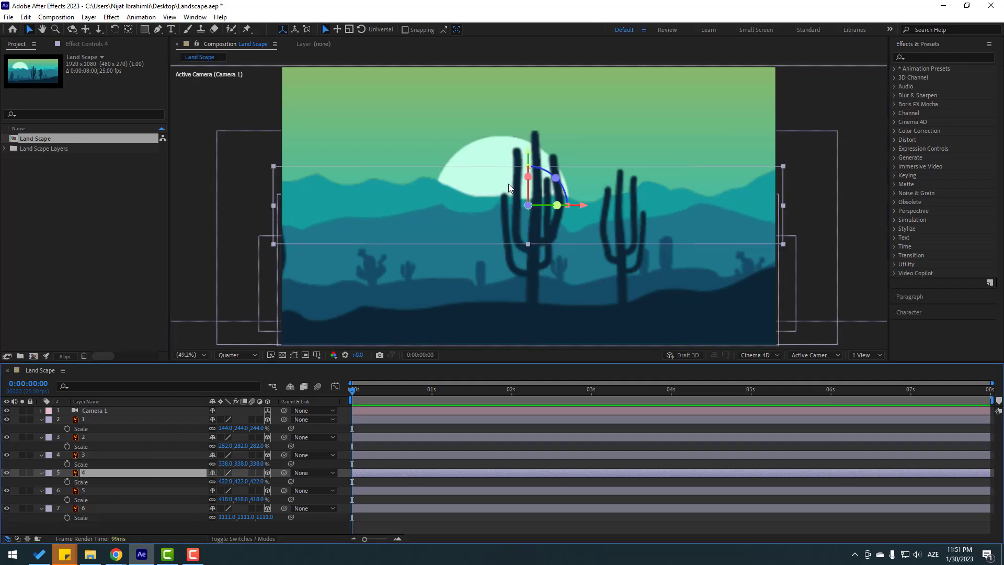
drag(529, 164, 504, 98)
click(84, 492)
drag(548, 152, 472, 152)
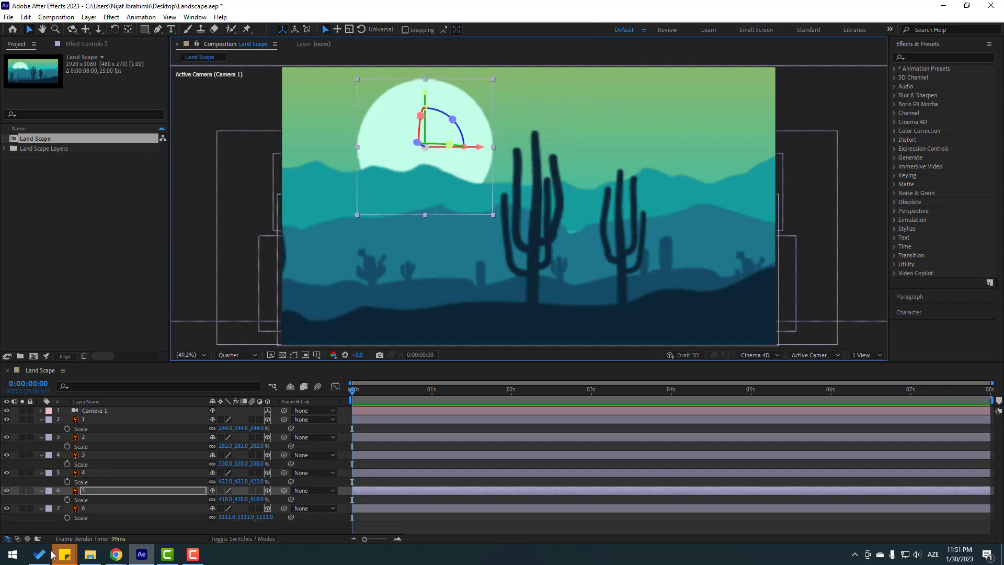
Push moon layer 5 farther back, to position -679.4, -392.4, 8415
click(86, 493)
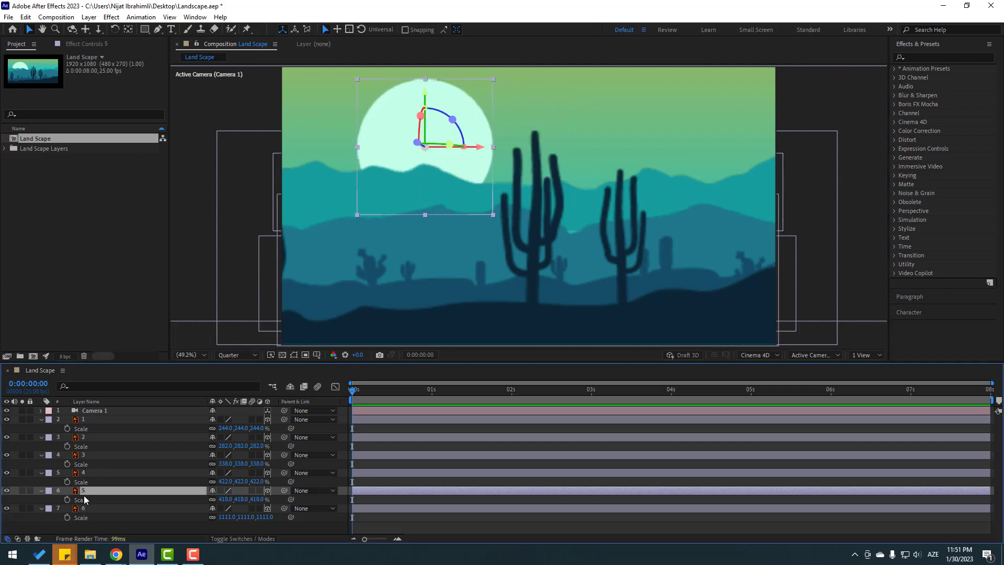
click(254, 500)
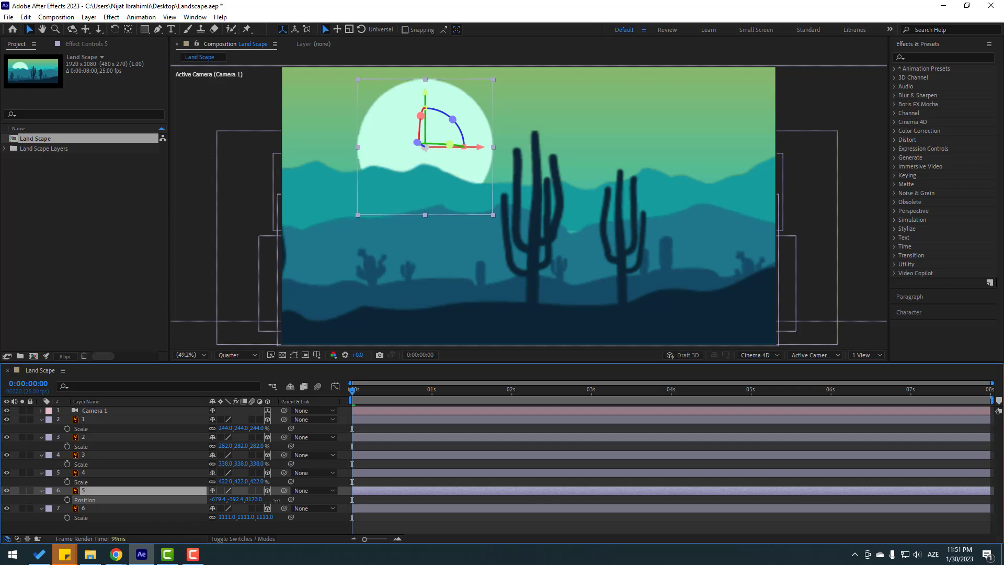
drag(438, 485, 388, 492)
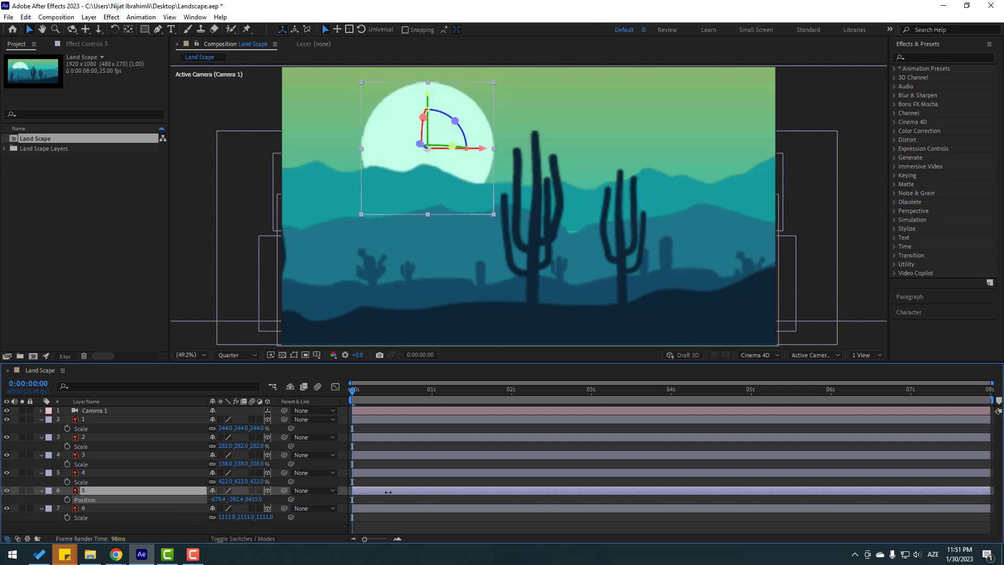
Save the project with Ctrl+S and select all six landscape layers
click(89, 525)
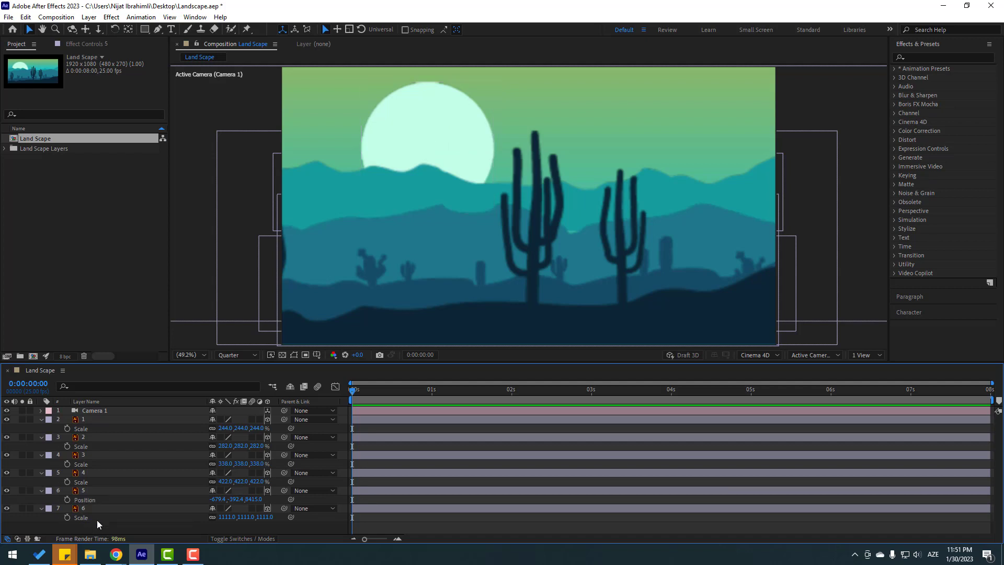
key(ctrl+s)
click(85, 507)
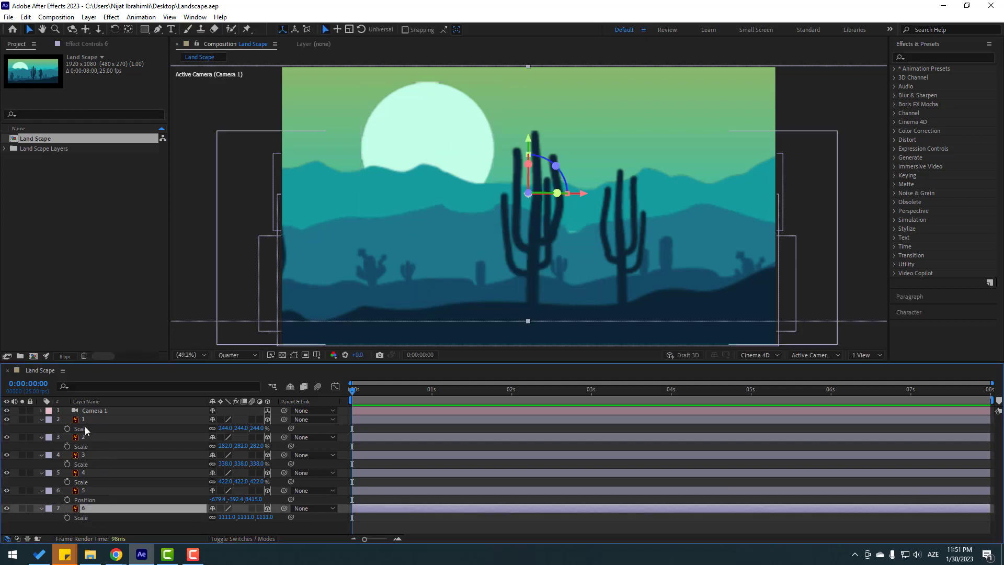
shift+click(84, 421)
click(41, 419)
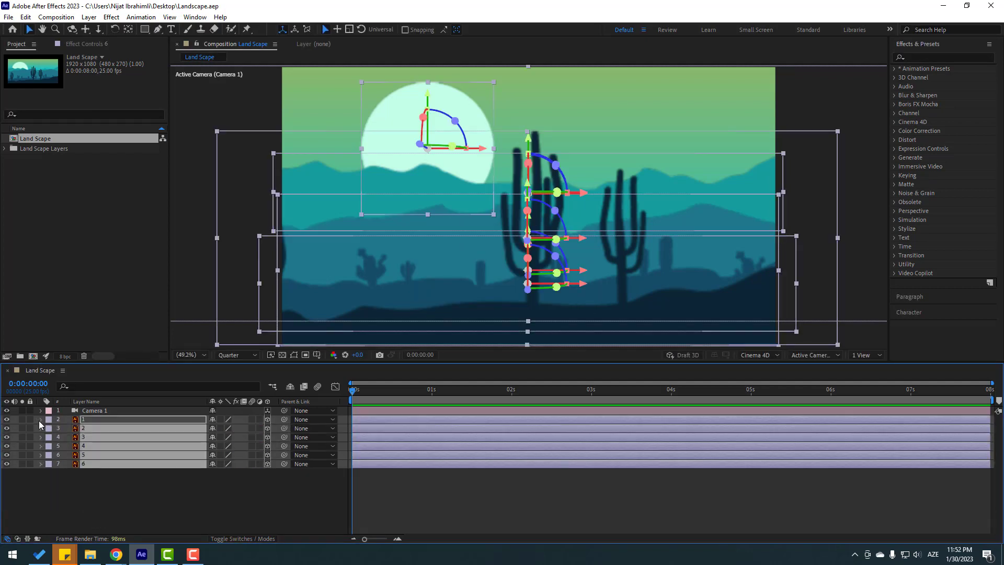
click(126, 502)
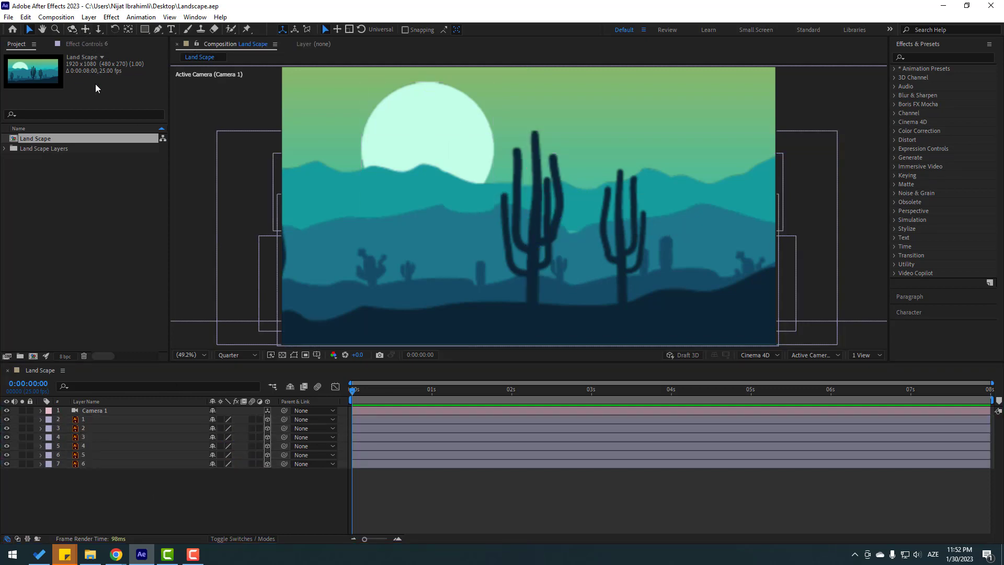
click(72, 30)
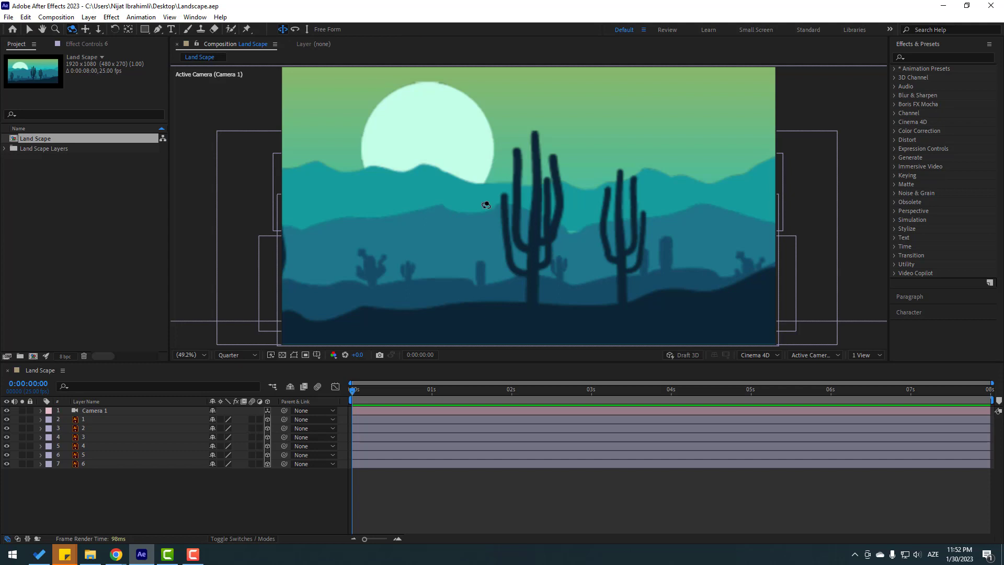
mouse_move(444, 190)
mouse_down()
mouse_move(454, 192)
mouse_move(442, 189)
mouse_move(445, 207)
mouse_move(434, 188)
mouse_up()
click(204, 504)
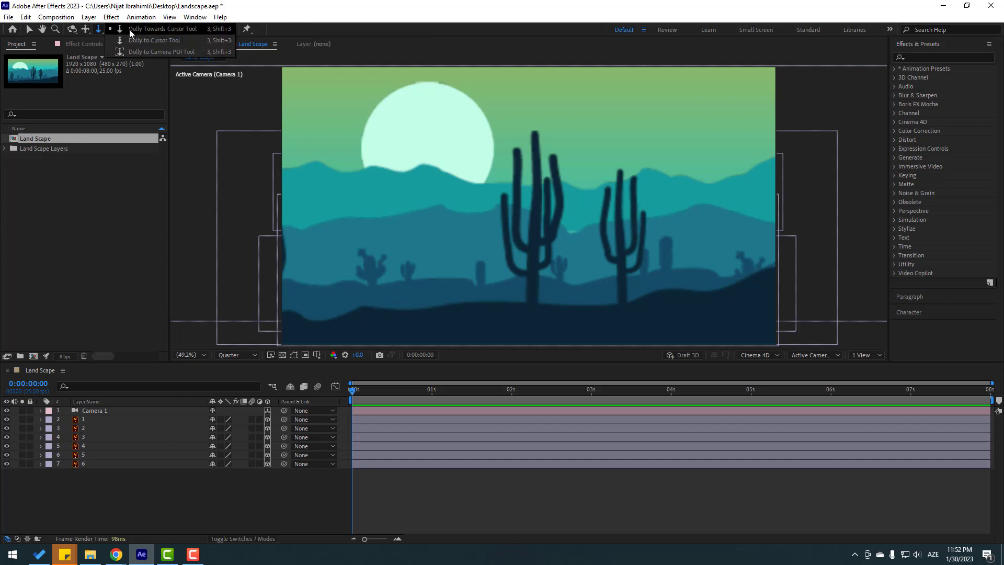
click(99, 30)
drag(459, 289, 483, 303)
click(354, 486)
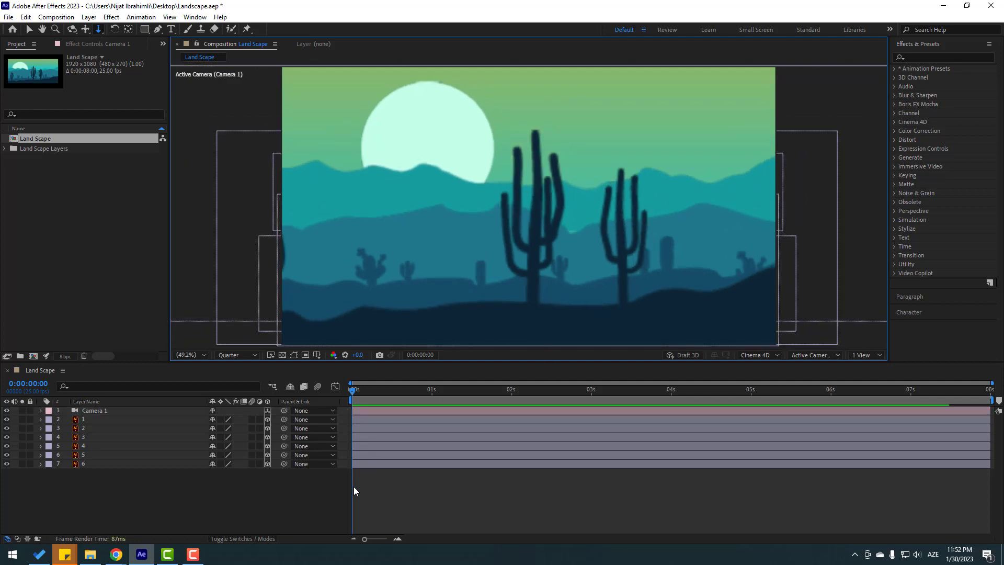
click(352, 390)
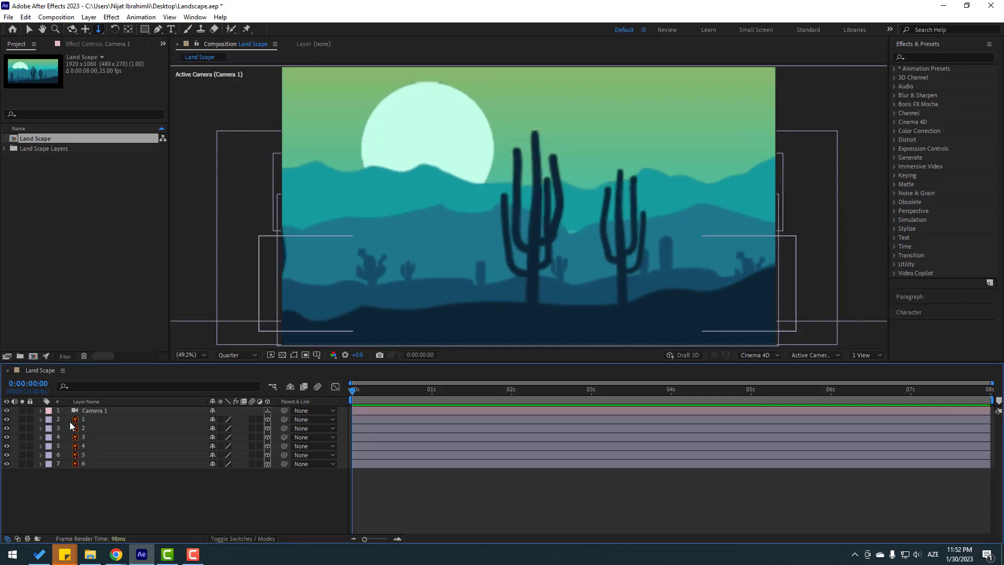
click(97, 411)
Create an orbit null for Camera 1 from its Camera context menu
right_click(102, 411)
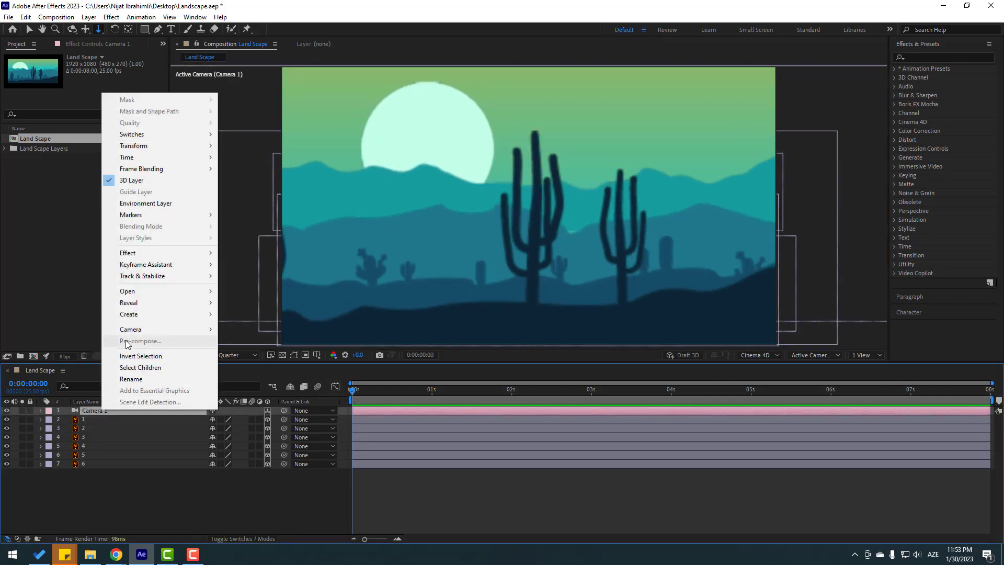
mouse_move(130, 332)
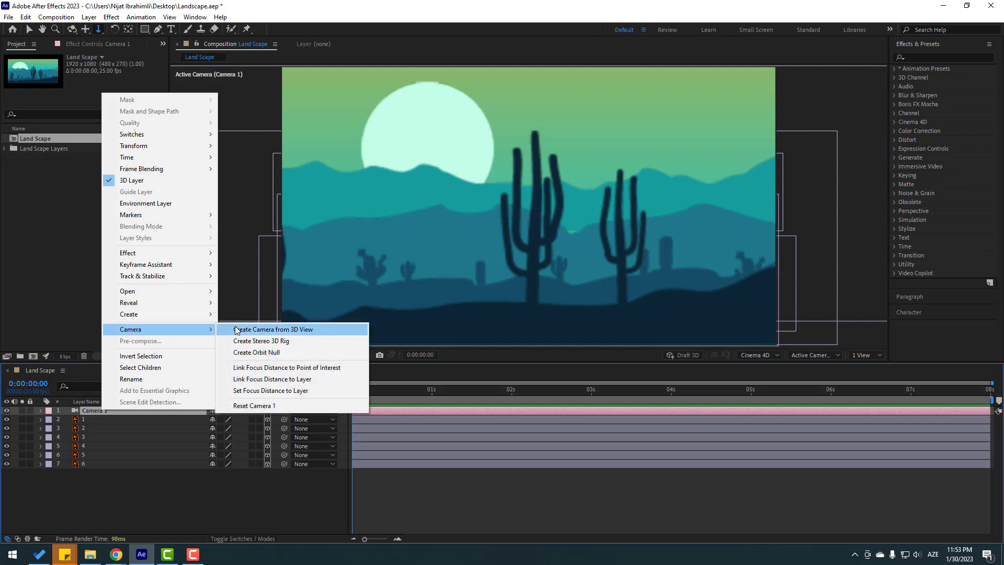
click(256, 352)
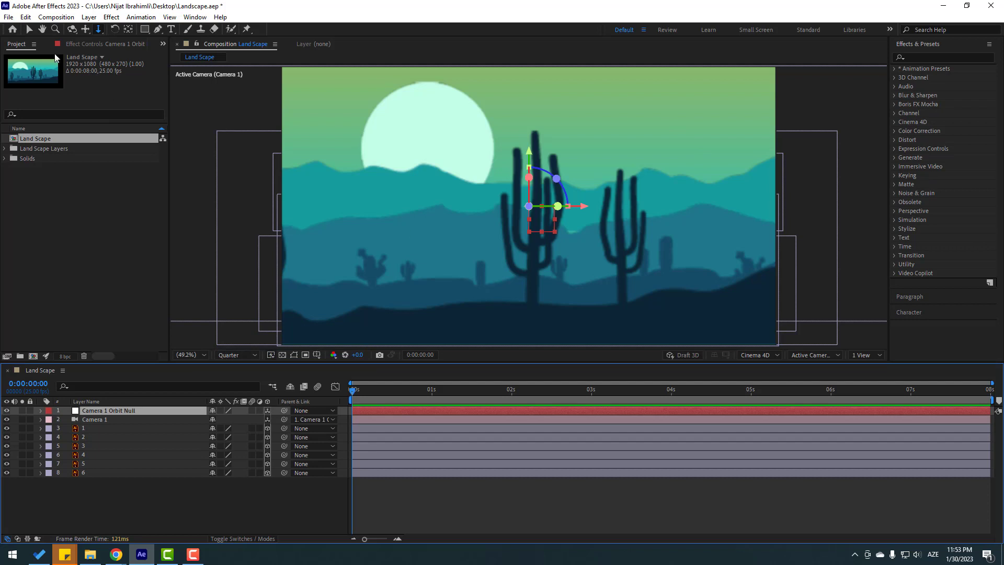
click(30, 31)
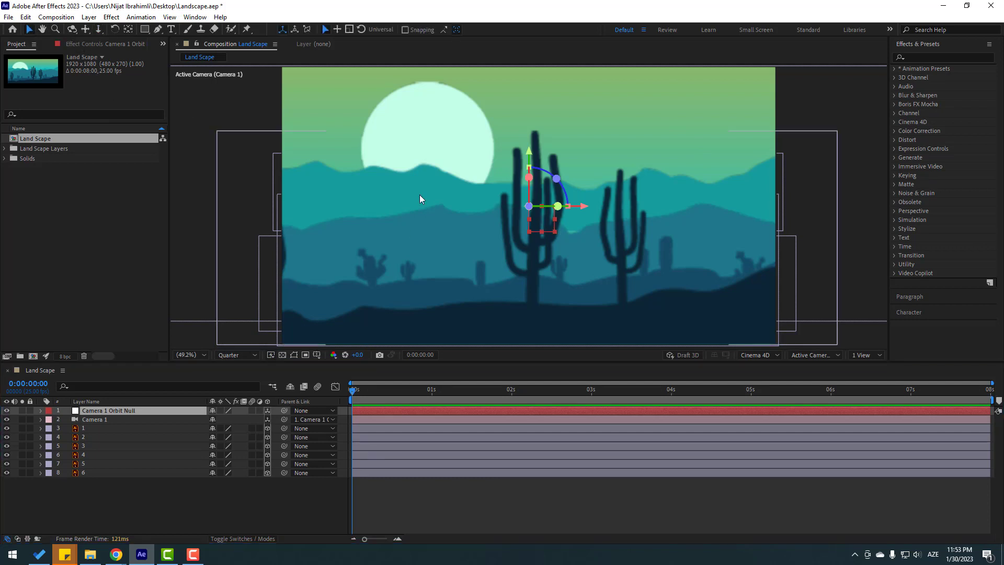
click(130, 29)
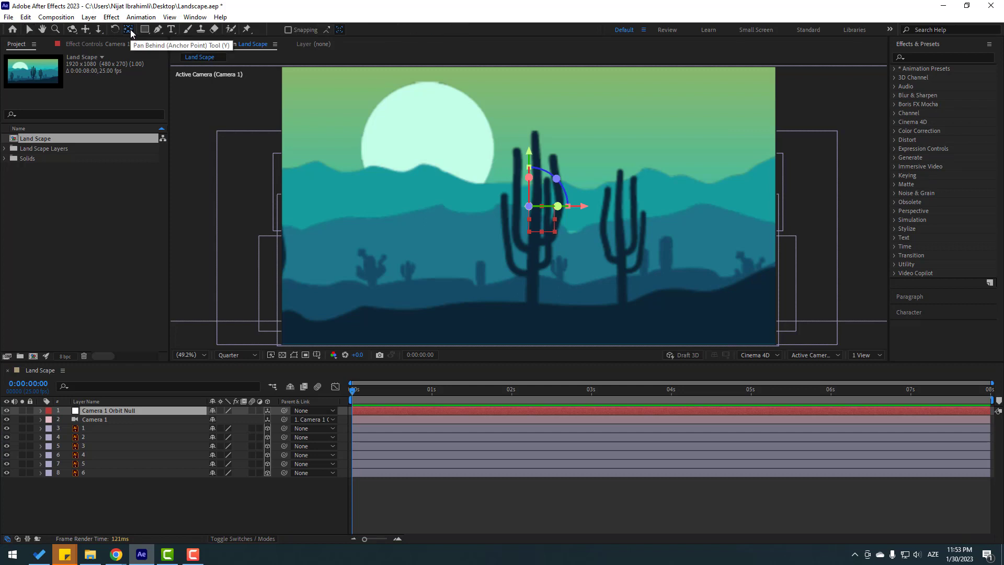
click(31, 30)
Keyframe the orbit null's Position at 0s, raise Z at the end, and preview
click(128, 409)
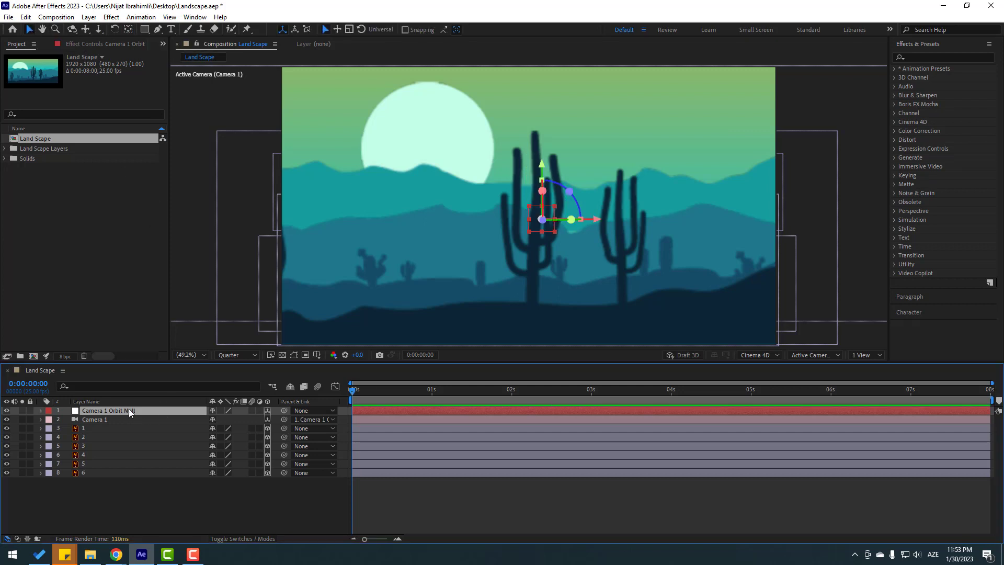
key(p)
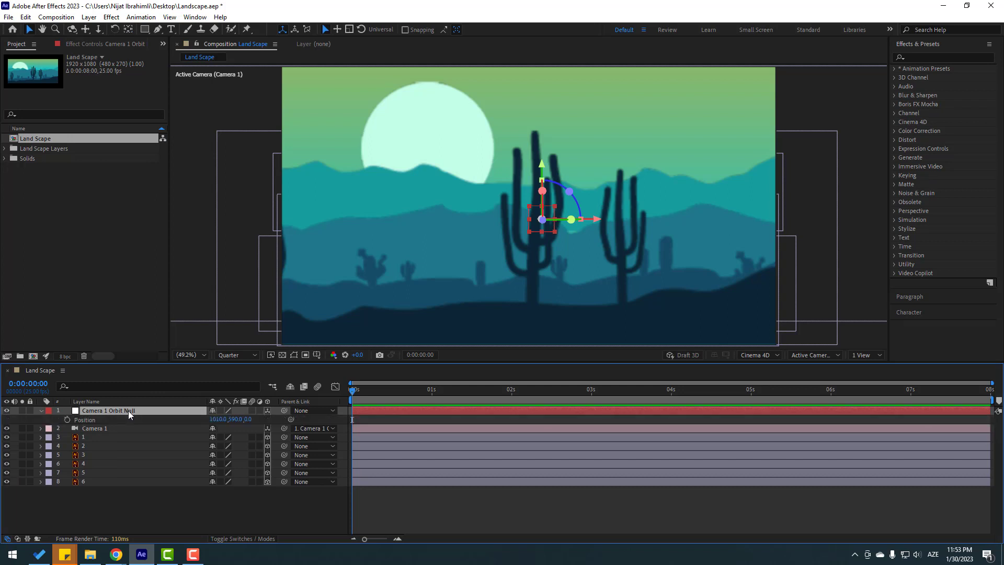
click(68, 420)
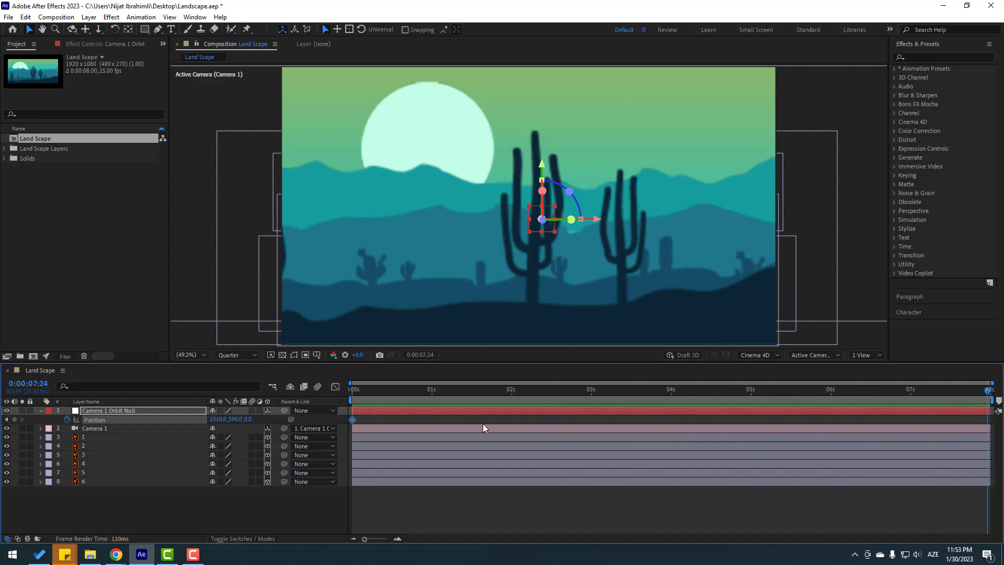
drag(248, 419, 896, 360)
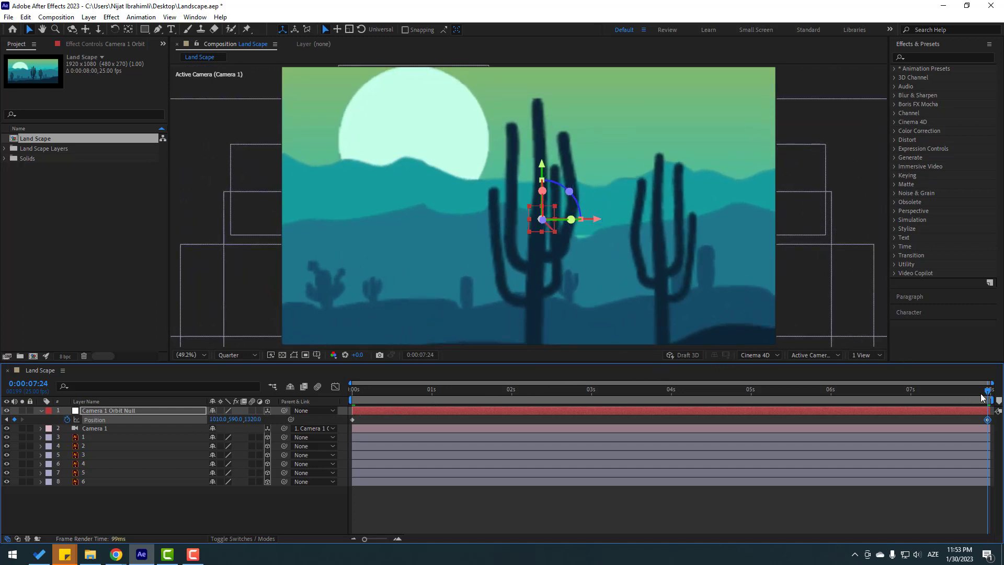
key(space)
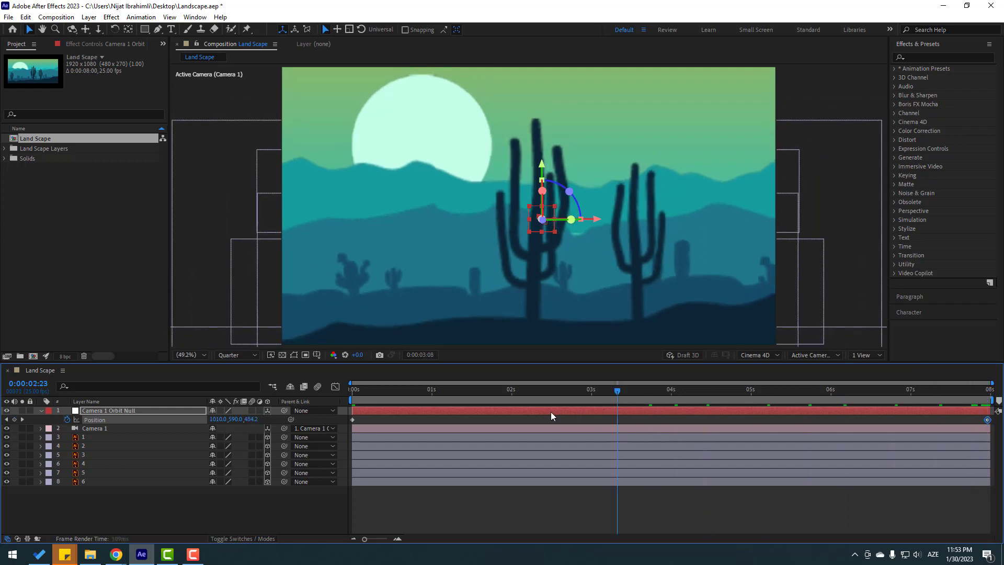
key(space)
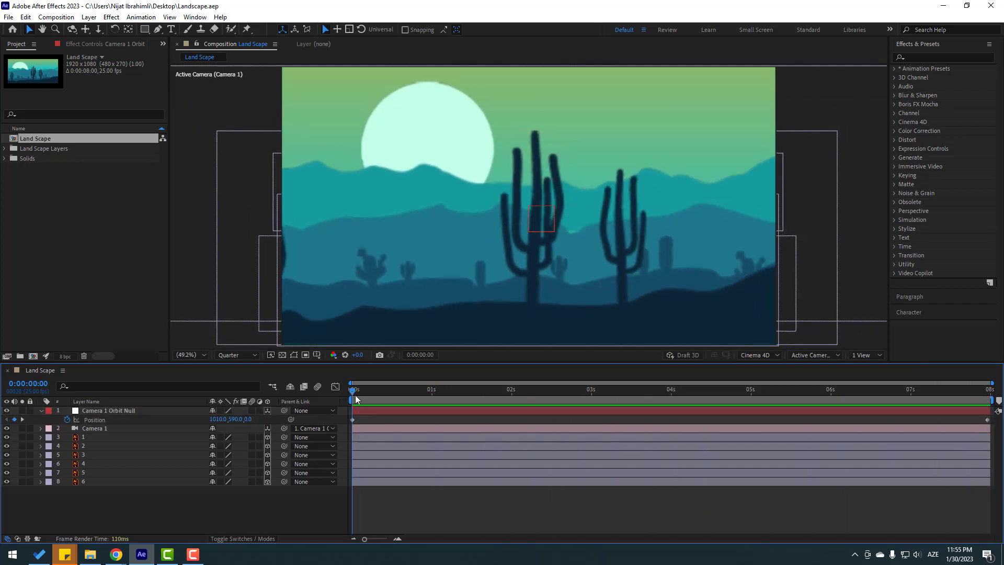
At 0:00:07:24, push the end keyframe deeper, lower Y, and preview
drag(355, 399, 997, 397)
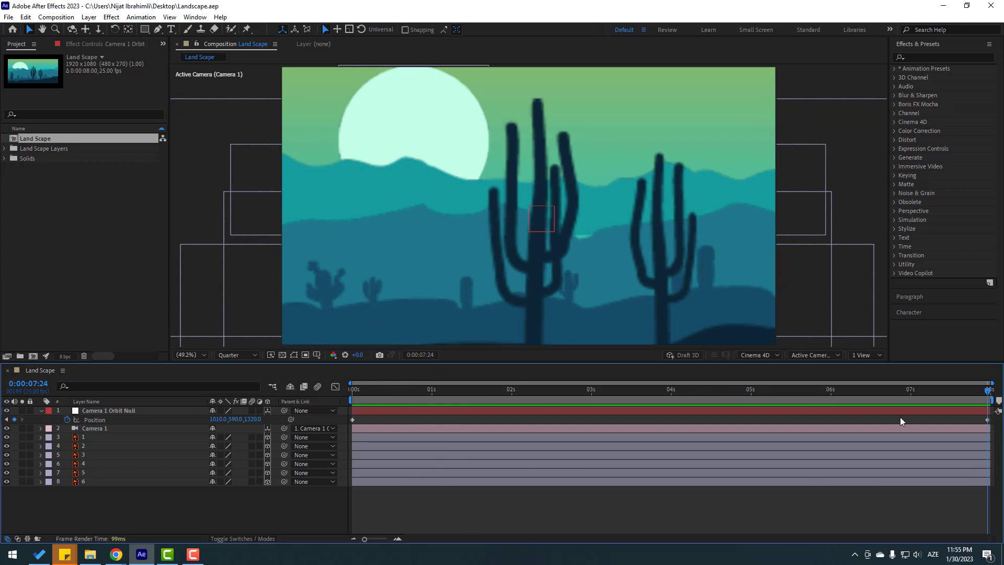
click(987, 419)
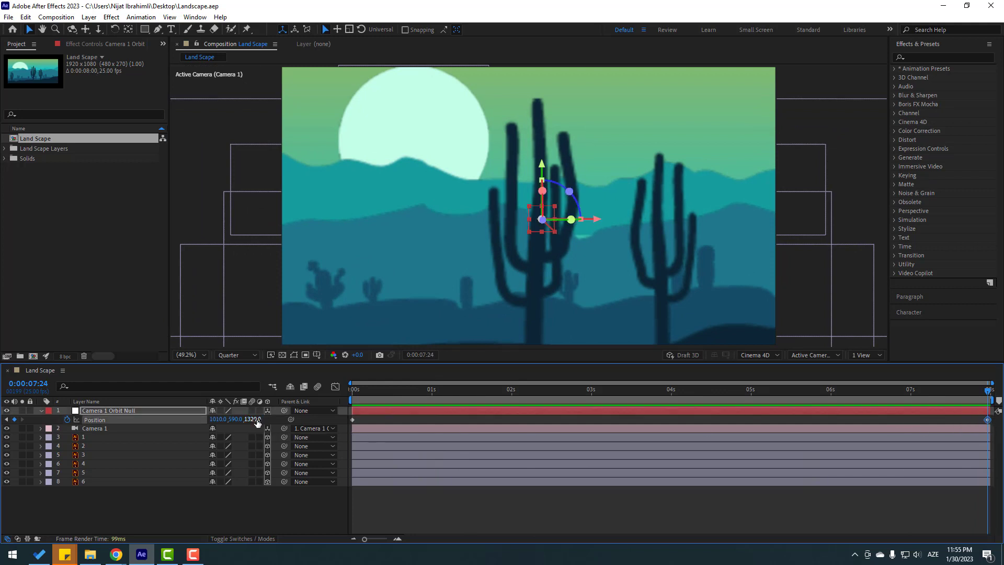
drag(257, 423, 785, 374)
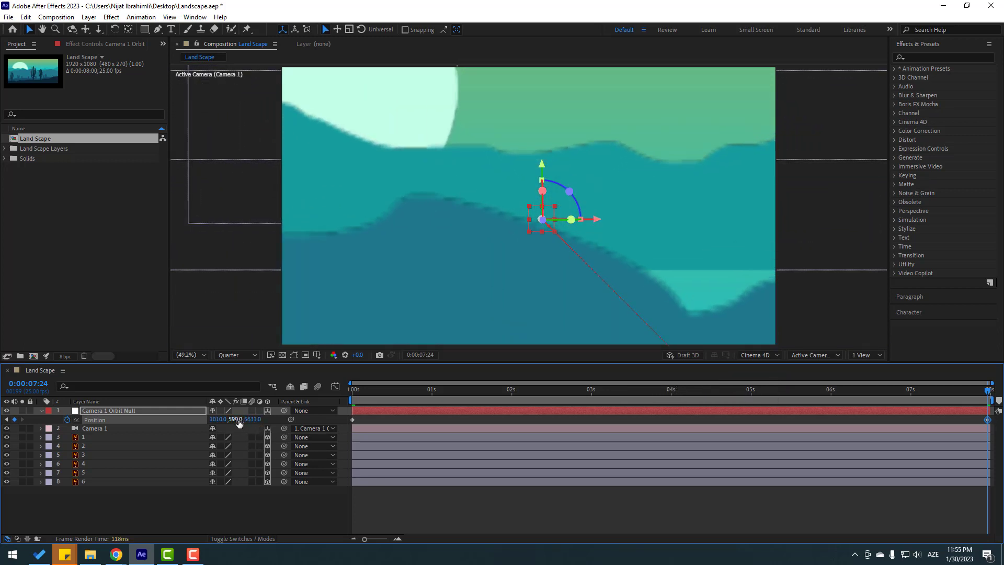
drag(239, 422, 219, 424)
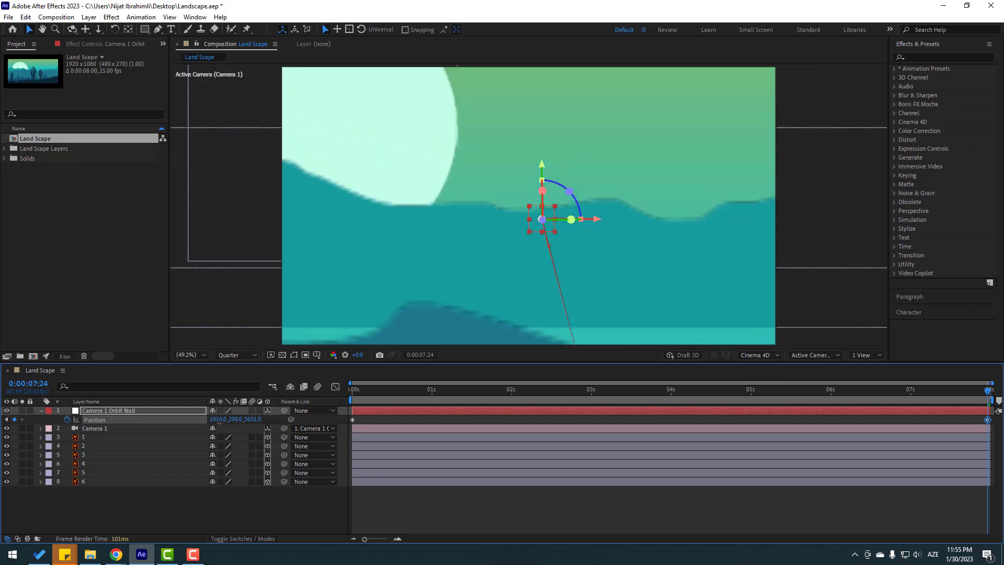
click(729, 505)
key(space)
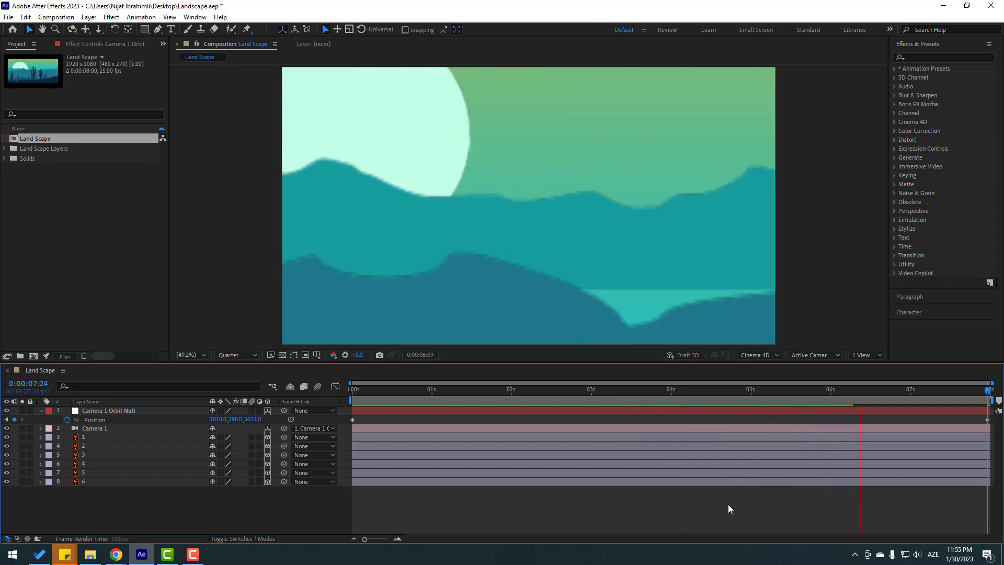
Stop the preview at 0:00:06:14 and select hill layer 4, briefly toggling its visibility
click(783, 392)
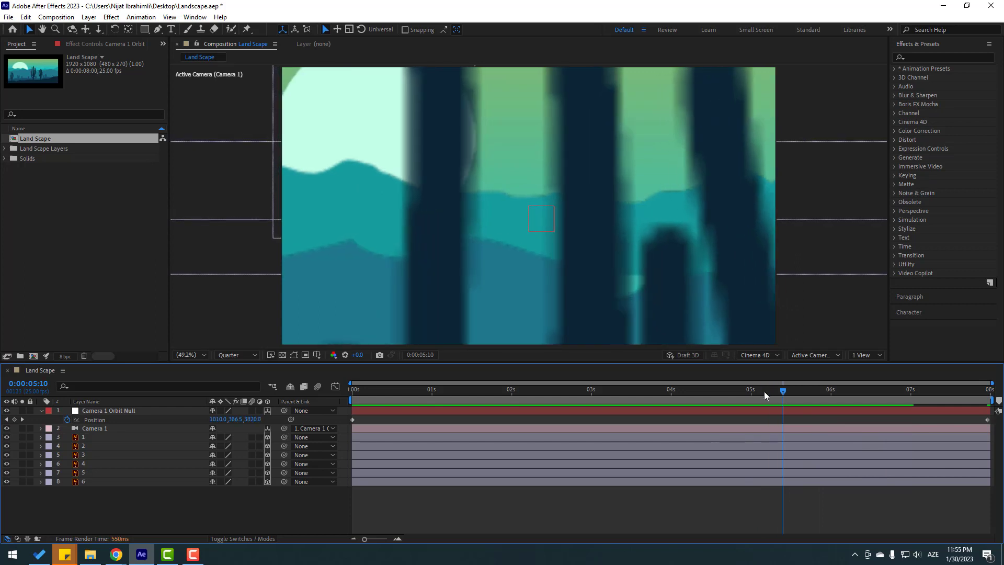
click(875, 392)
click(659, 234)
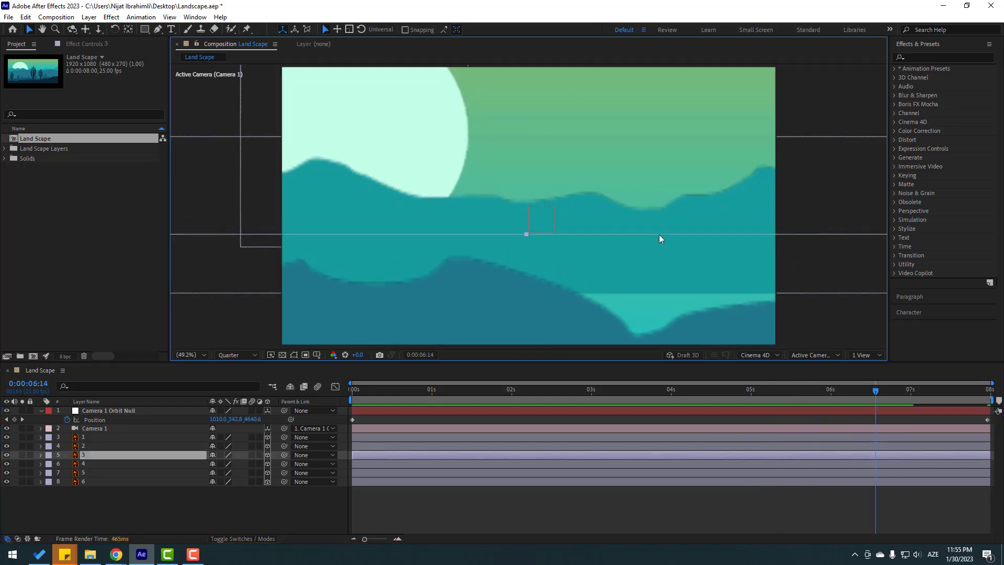
click(81, 465)
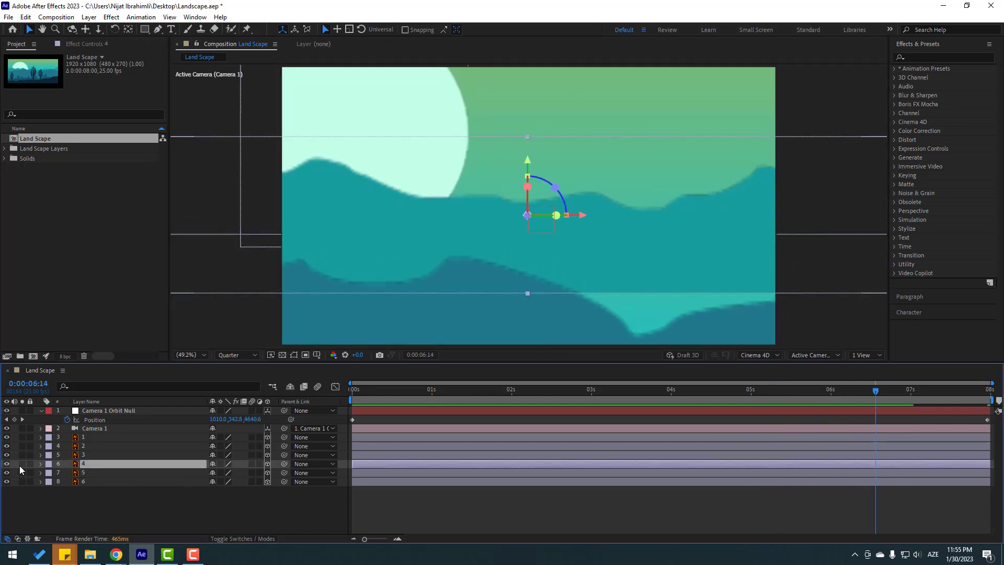
click(7, 464)
click(7, 463)
Scale layer 4 from 422% to 580%, move it lower, and scrub back to check
key(s)
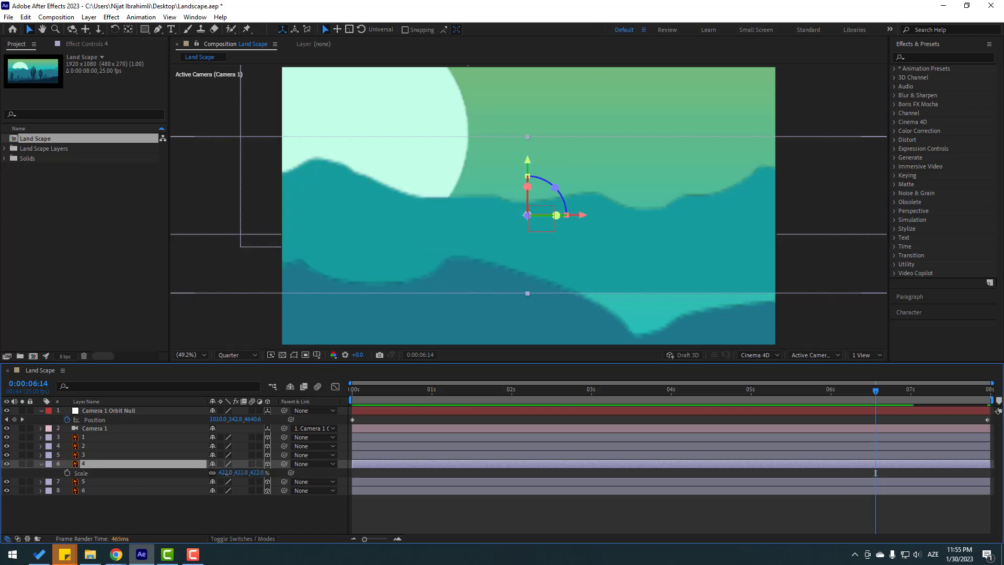
drag(225, 472, 308, 473)
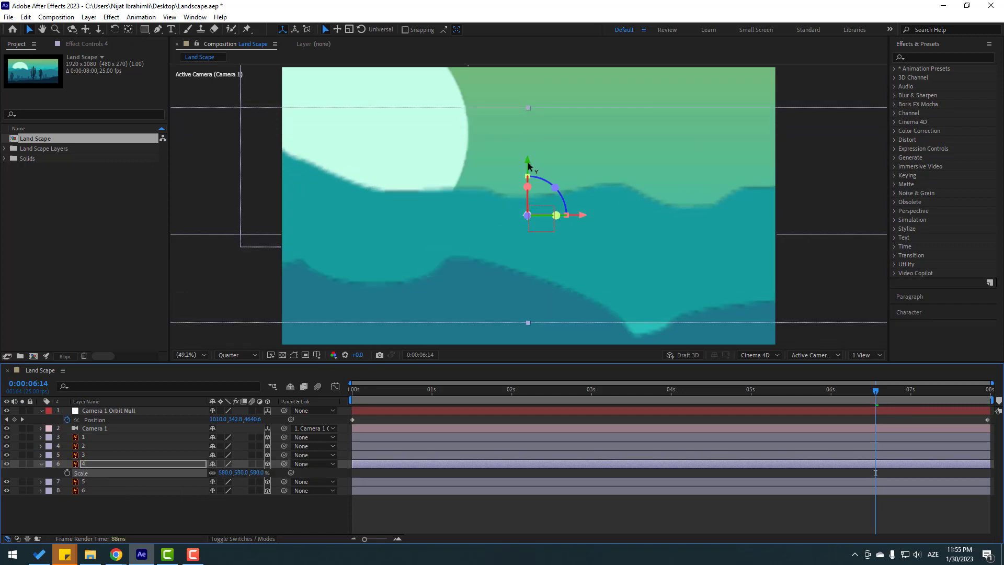
drag(527, 167, 526, 196)
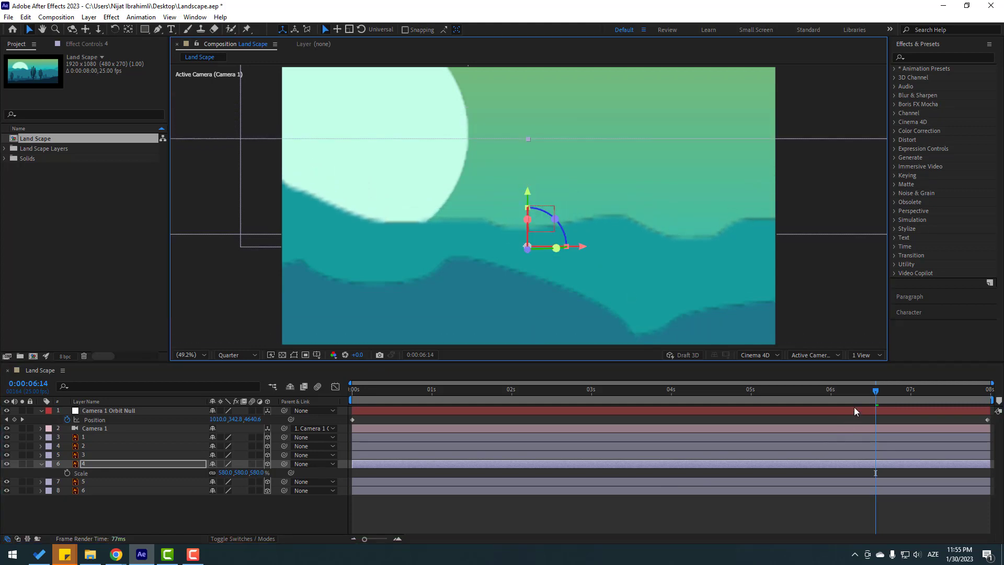
drag(807, 399, 394, 424)
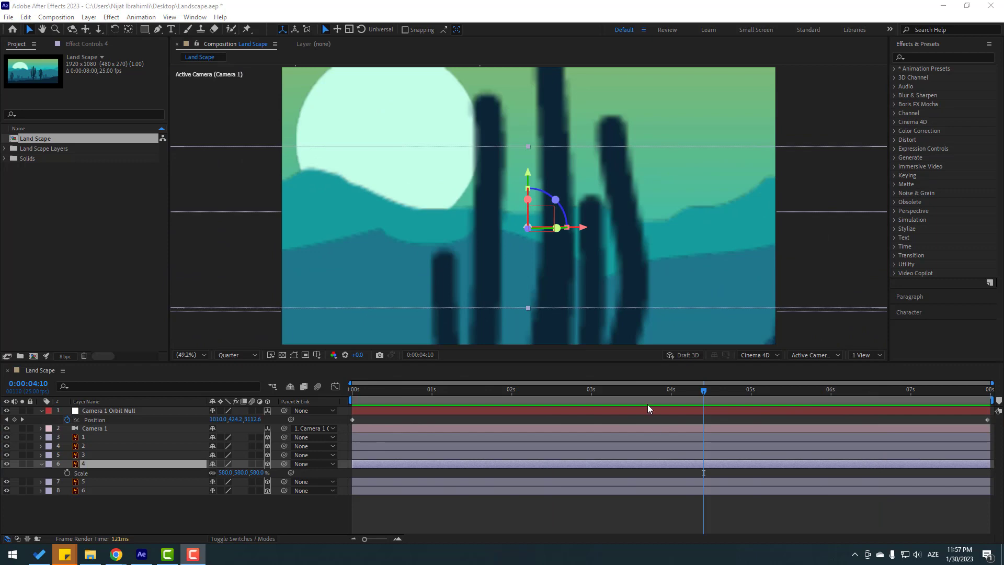
drag(703, 390, 371, 401)
Add a 0° Y Rotation keyframe to Camera 1 Orbit Null at the first frame
key(Home)
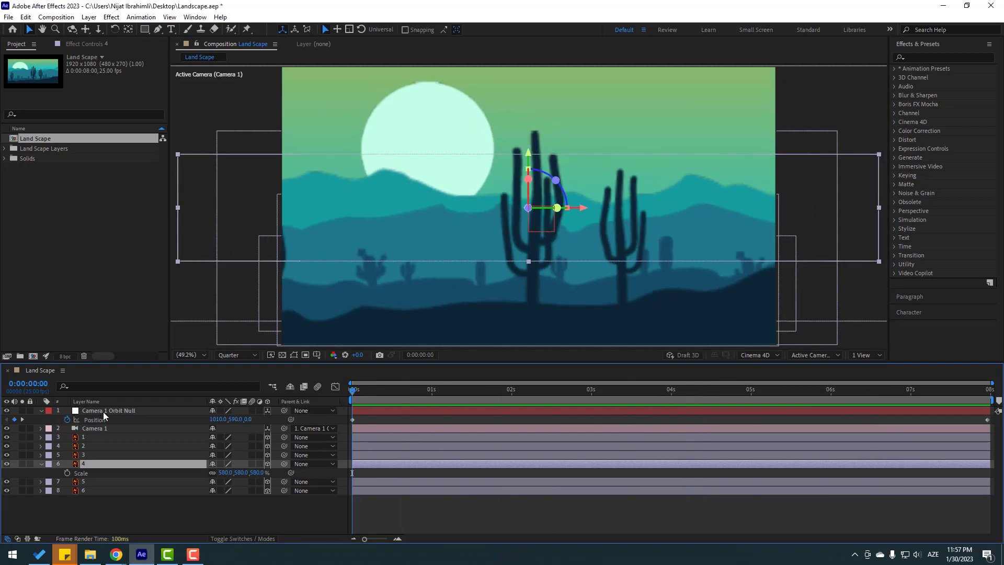
click(103, 411)
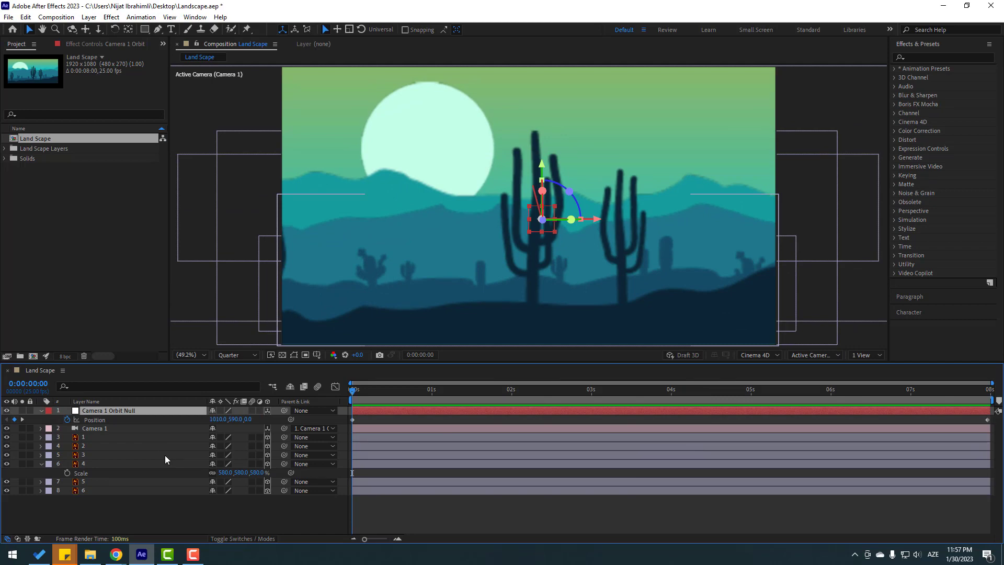
key(shift+r)
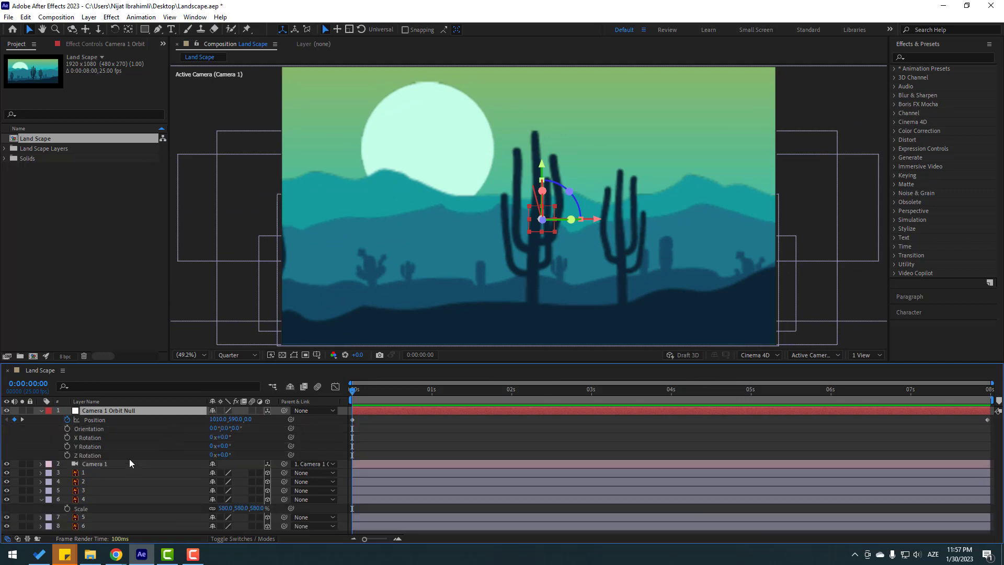
click(67, 446)
Set Y Rotation to 15° later, move that keyframe near the shot's end, and preview
drag(377, 394, 521, 395)
key(Page_Down)
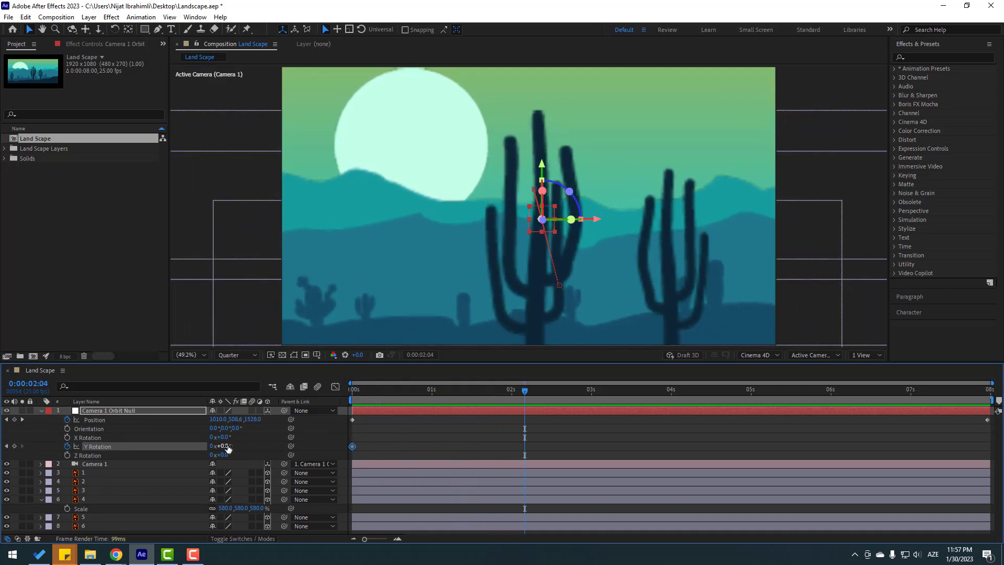
drag(228, 445, 231, 446)
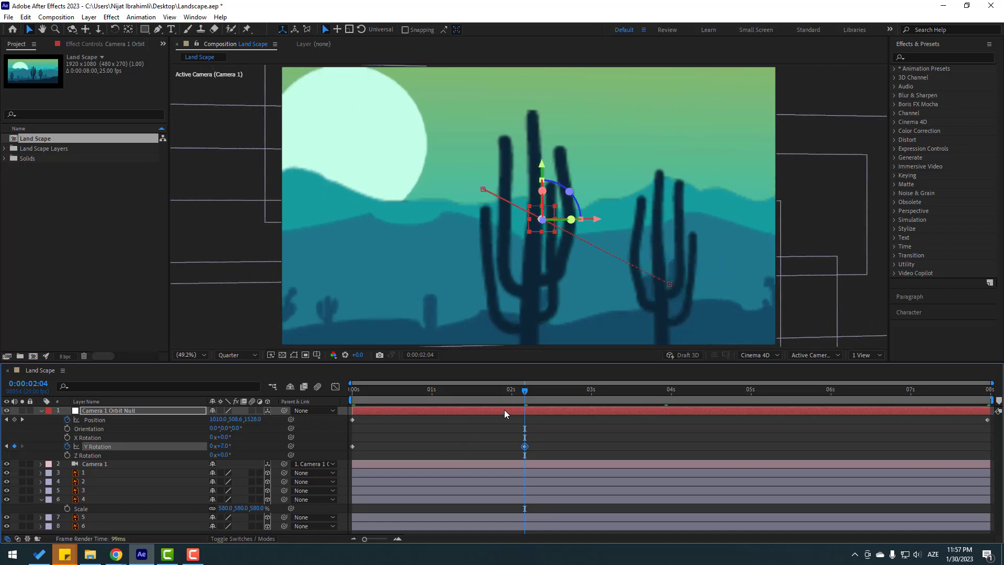
drag(220, 445, 226, 445)
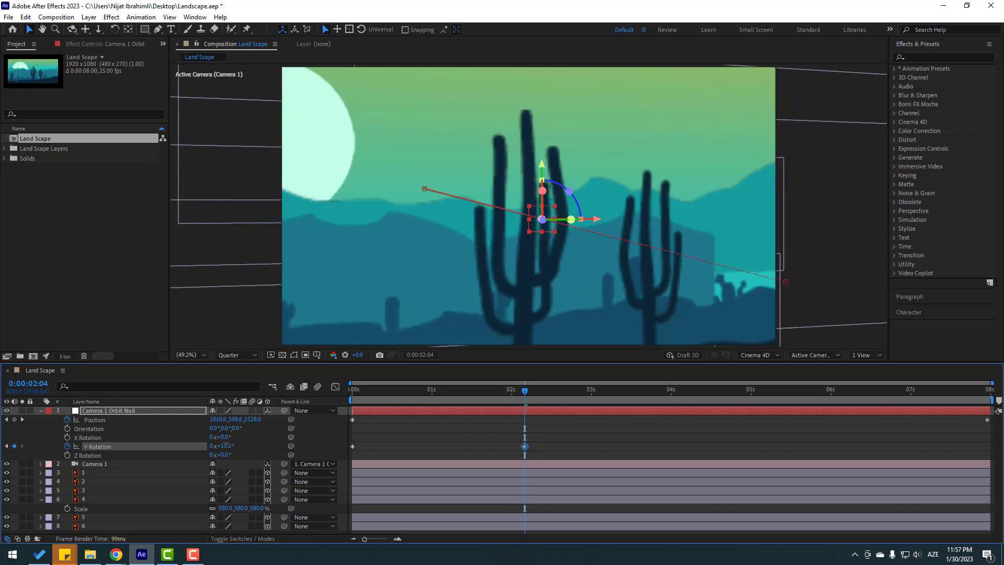
mouse_move(485, 391)
mouse_down()
mouse_move(390, 400)
mouse_move(495, 392)
mouse_up()
drag(527, 446, 988, 451)
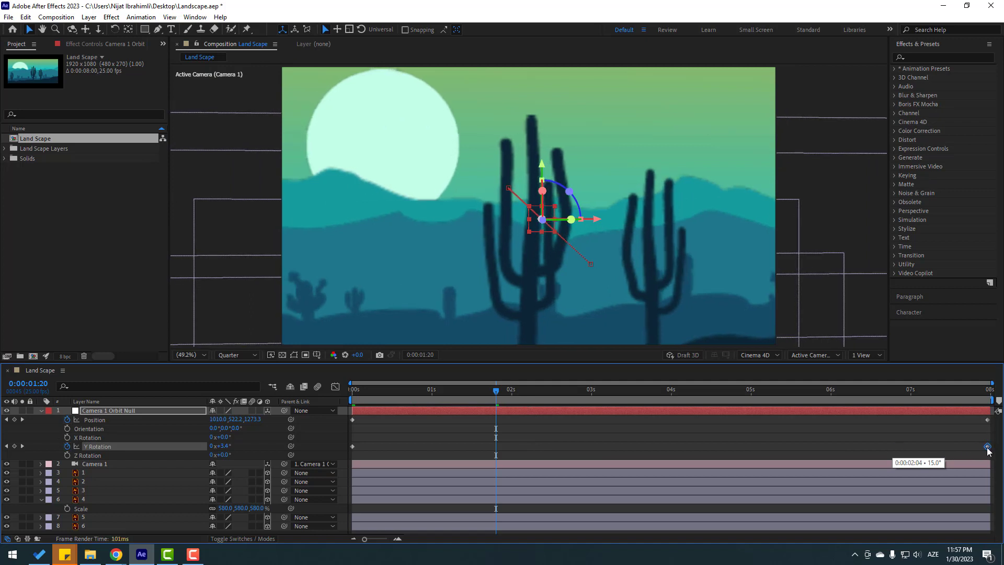
click(716, 430)
key(space)
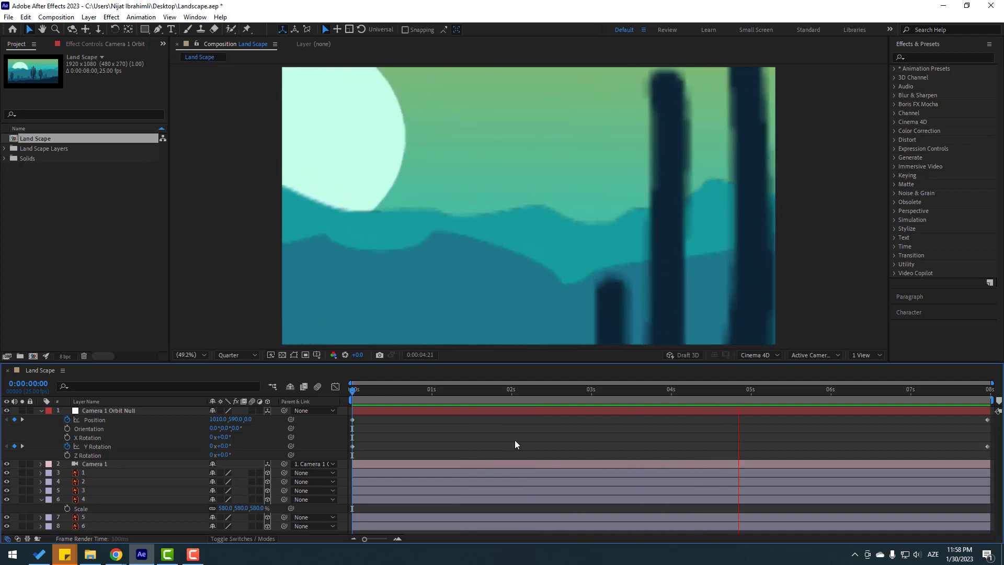
Stop playback, collapse the null's properties, and switch preview resolution from Quarter to Full
click(479, 401)
drag(456, 387, 364, 400)
key(Home)
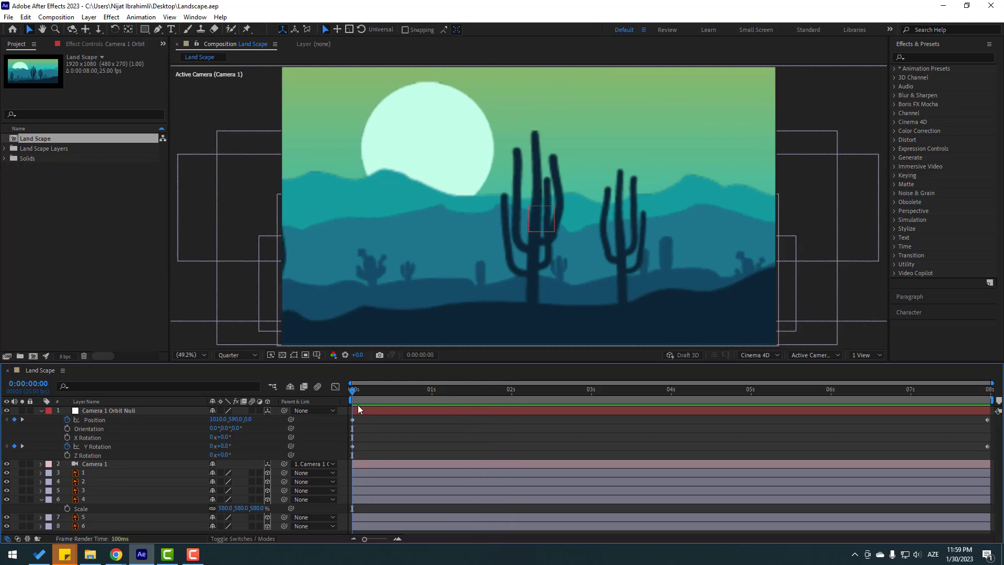
click(40, 411)
mouse_move(620, 389)
mouse_down()
mouse_move(597, 388)
mouse_move(609, 392)
mouse_up()
click(236, 356)
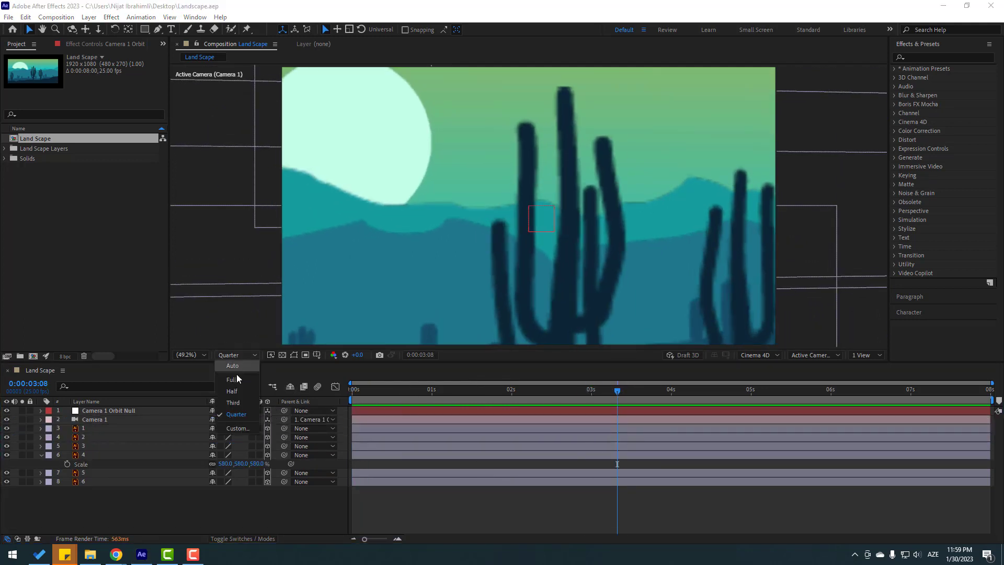
click(236, 374)
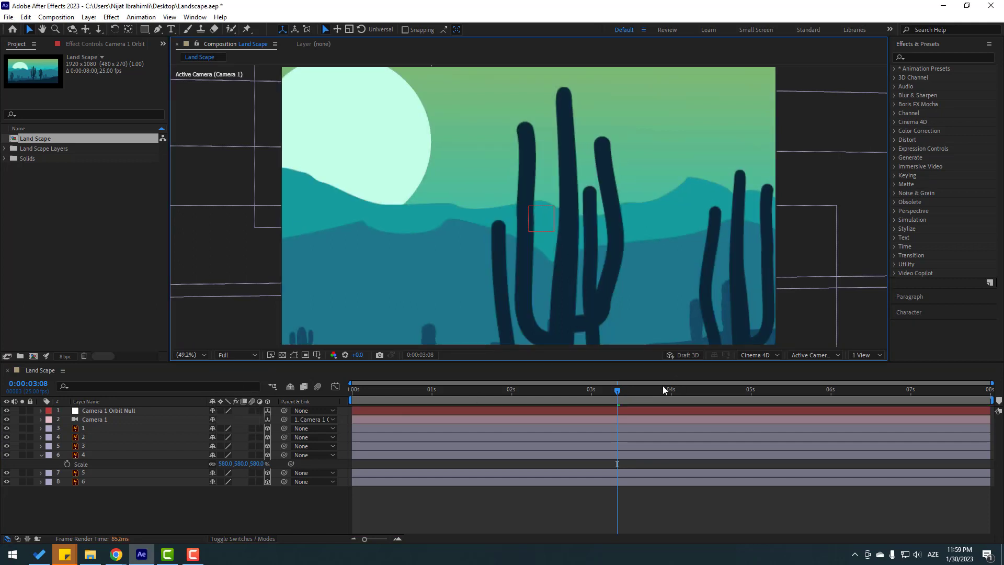
View 0:00:04:16 at 100% magnification and pan over the cacti
drag(663, 389, 834, 394)
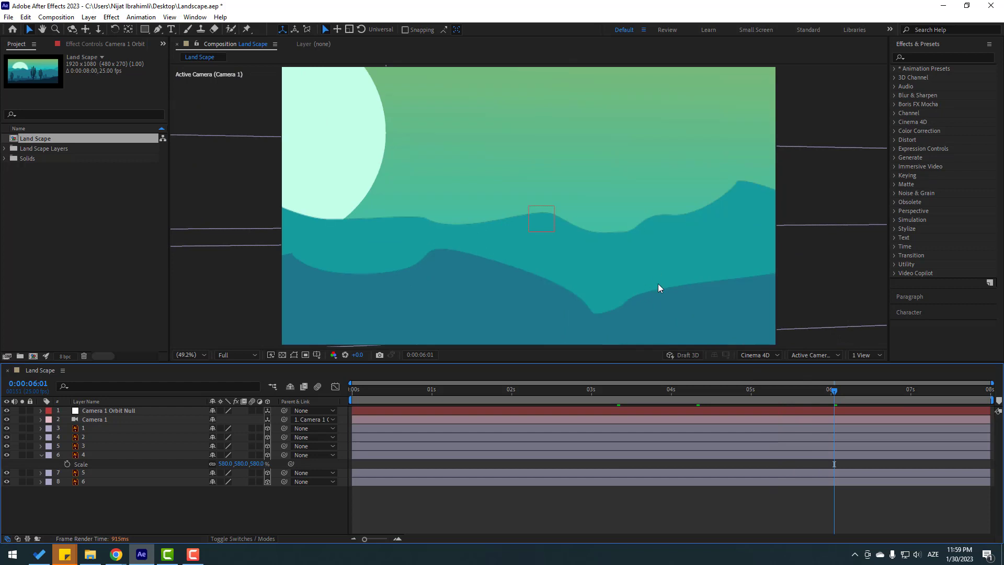
click(722, 391)
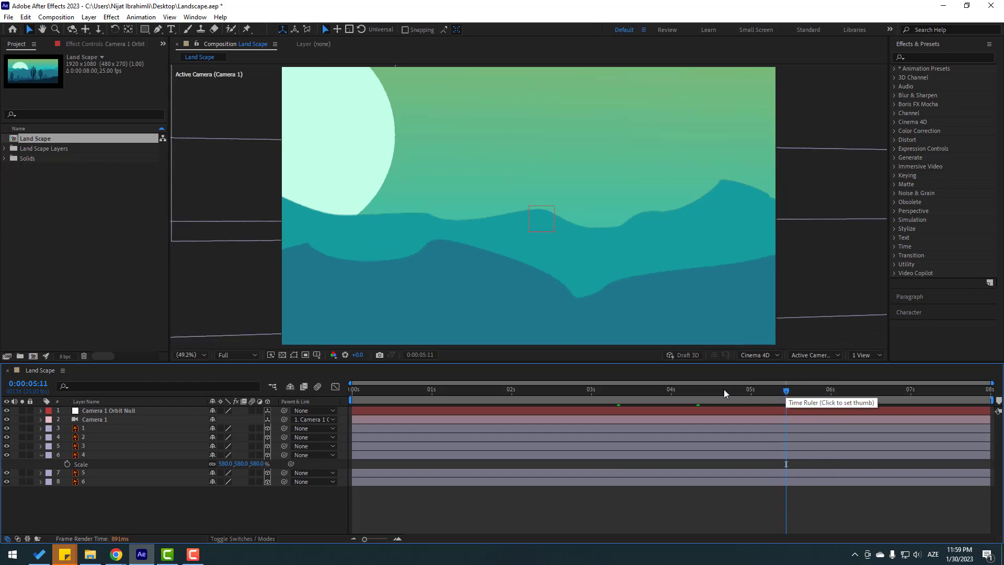
key(slash)
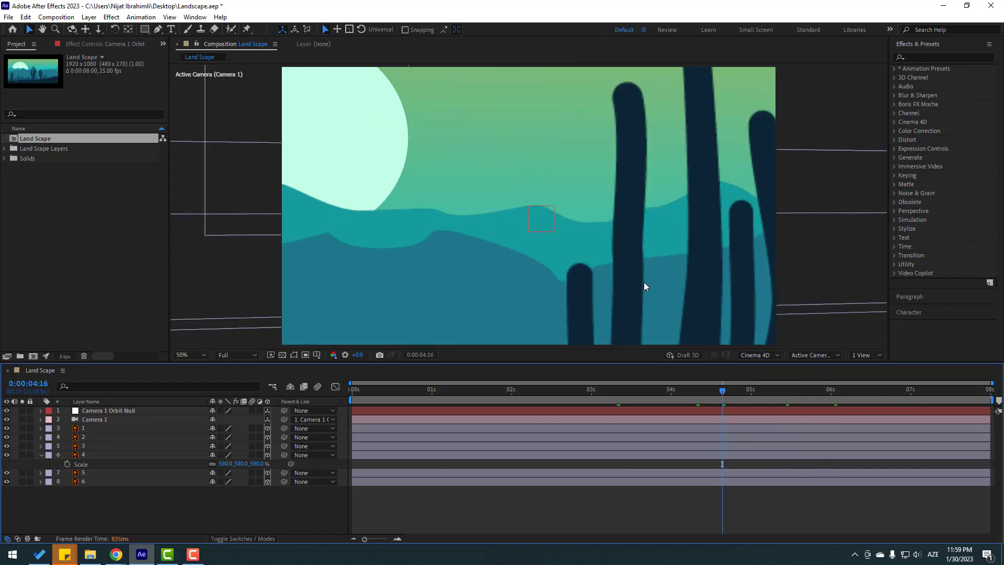
drag(682, 283, 512, 291)
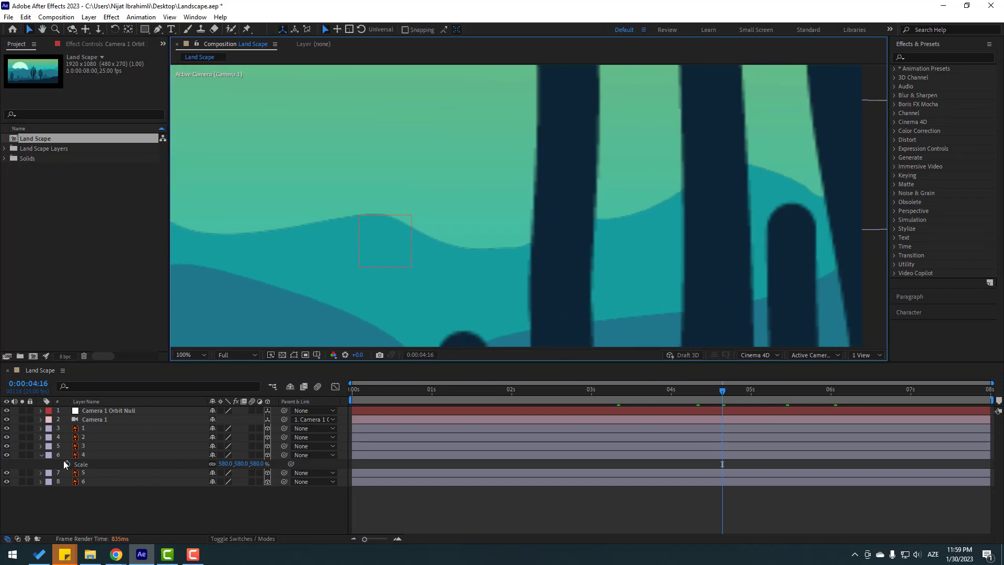
Select landscape layers 3–8 and switch on Continuously Rasterize for all six
click(41, 454)
drag(84, 504, 193, 427)
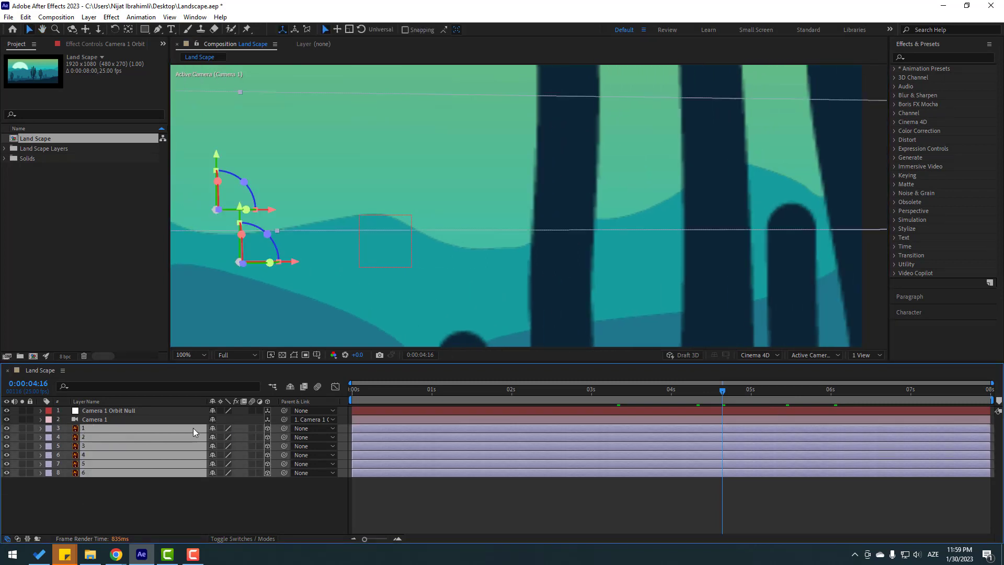
click(220, 430)
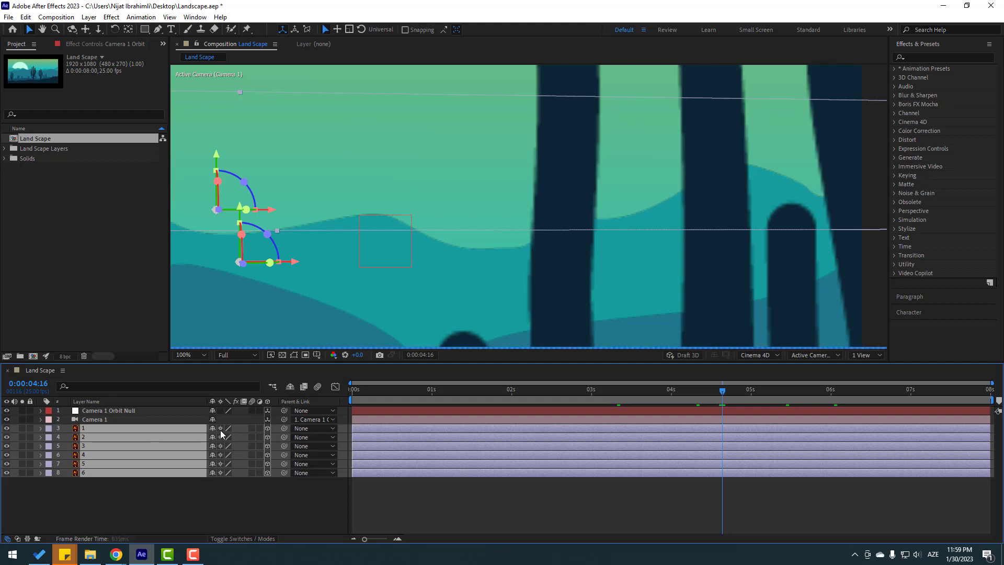